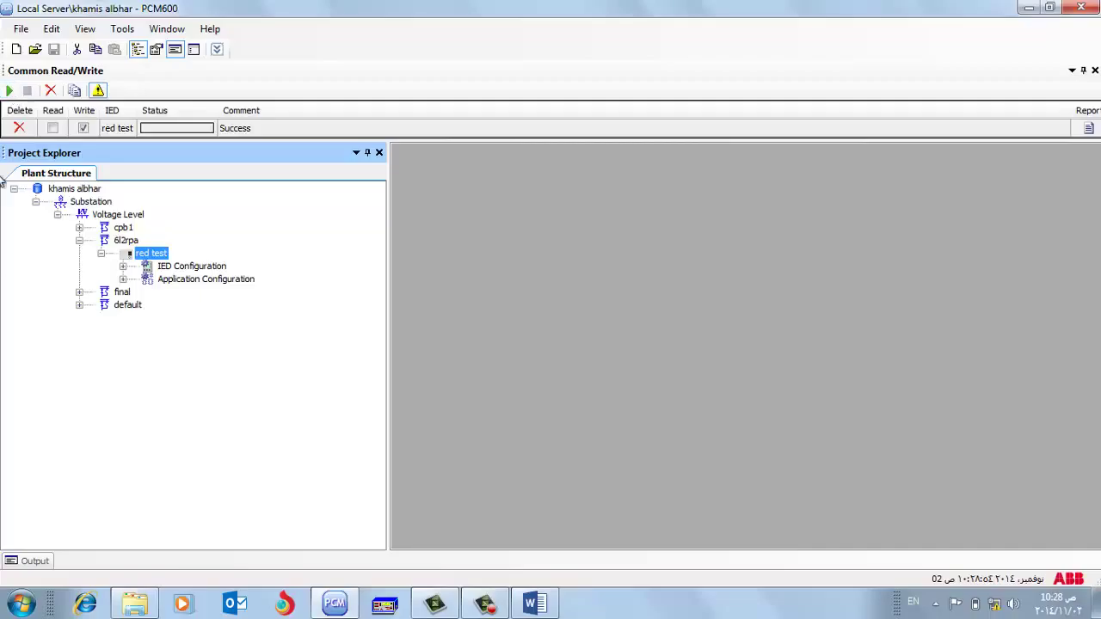
# - Expand the red test relay's application configuration to the ZSchemeCommunication block under DIST_COMM scheme communication
pyautogui.click(147, 255)
pyautogui.click(124, 279)
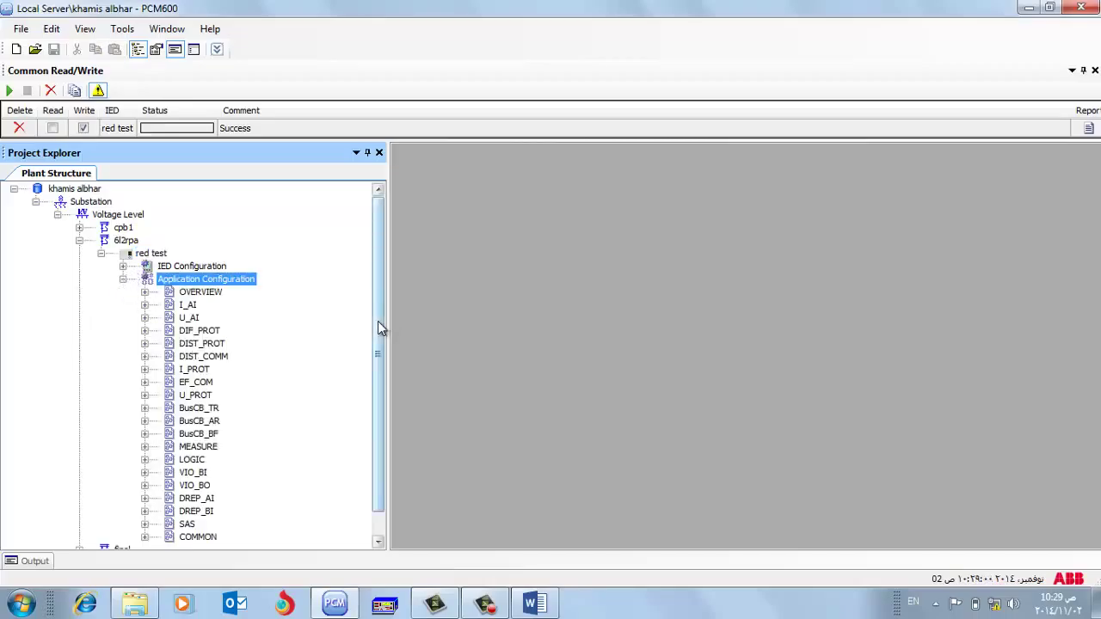
pyautogui.moveTo(377, 321); pyautogui.dragTo(379, 423)
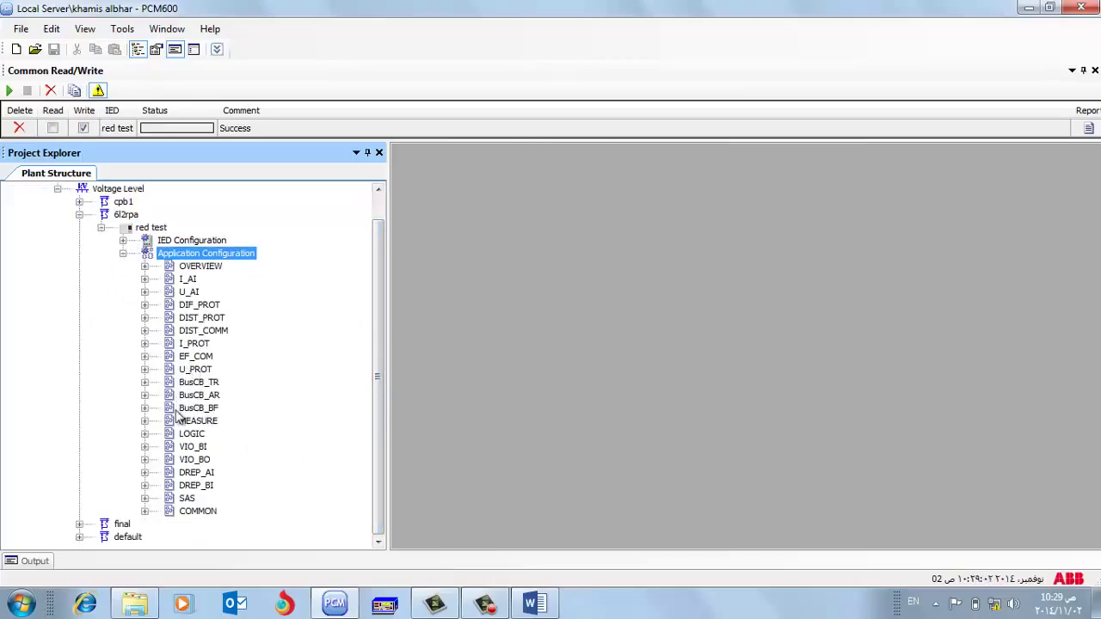
pyautogui.click(145, 331)
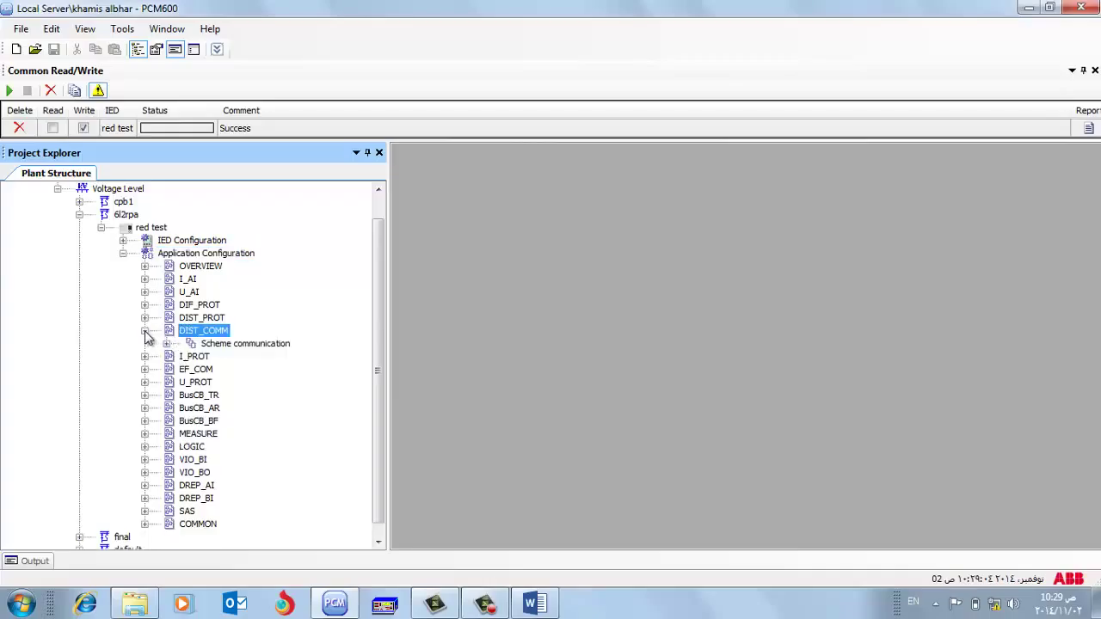
pyautogui.click(144, 331)
pyautogui.click(166, 343)
pyautogui.click(187, 356)
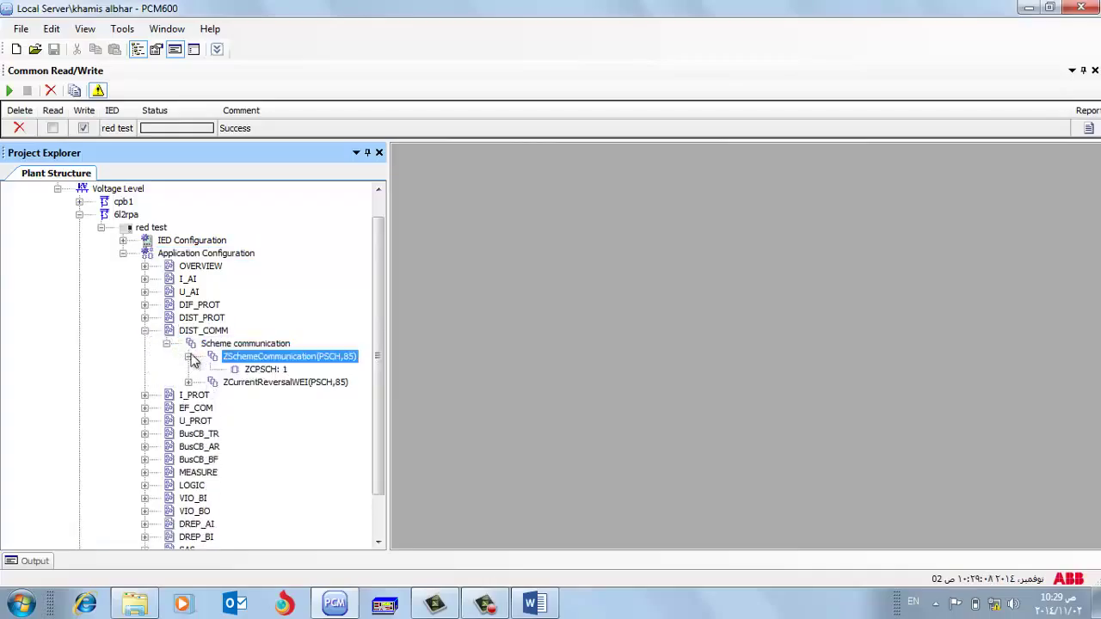
# - Locate the ZCRWPSCH: 1 block under ZCurrentReversalWEI and view the actions available for it
pyautogui.click(186, 356)
pyautogui.click(166, 343)
pyautogui.click(167, 344)
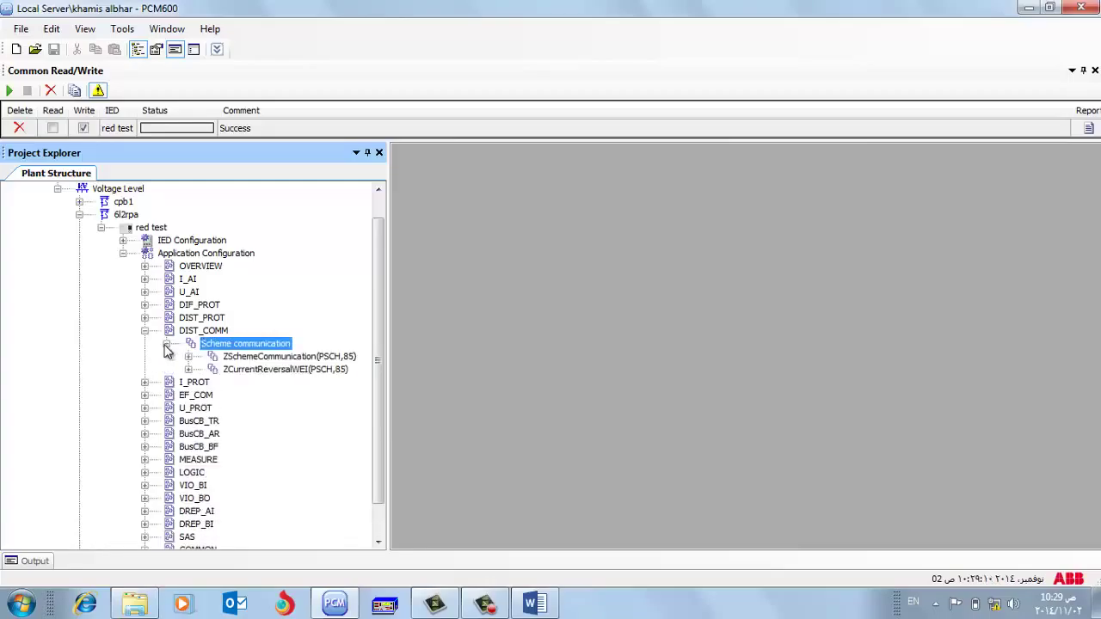
pyautogui.click(188, 356)
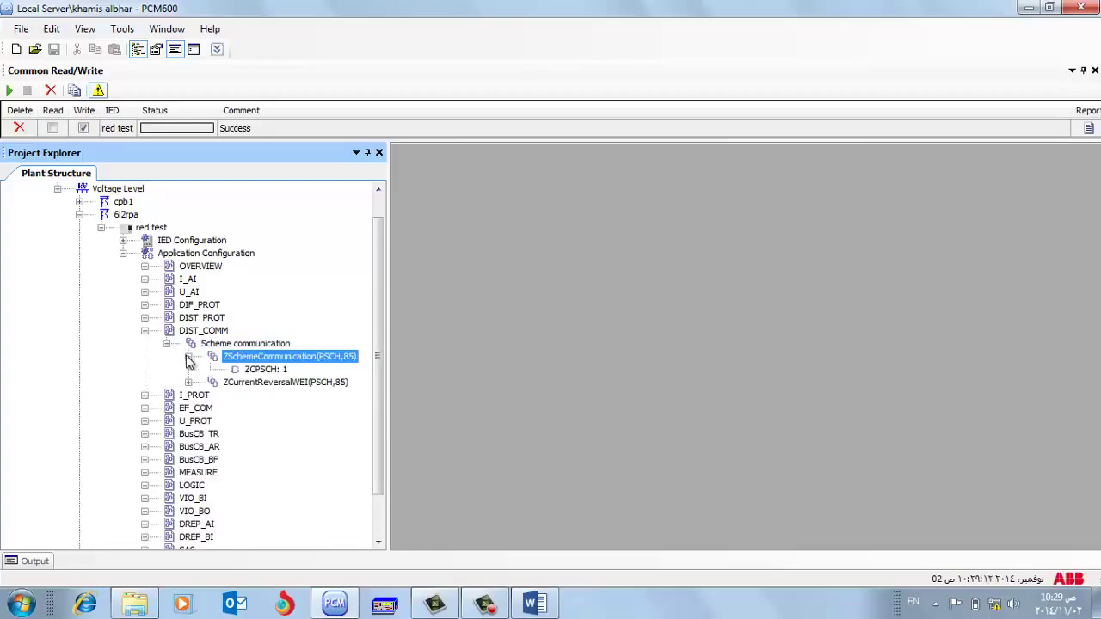
pyautogui.click(186, 356)
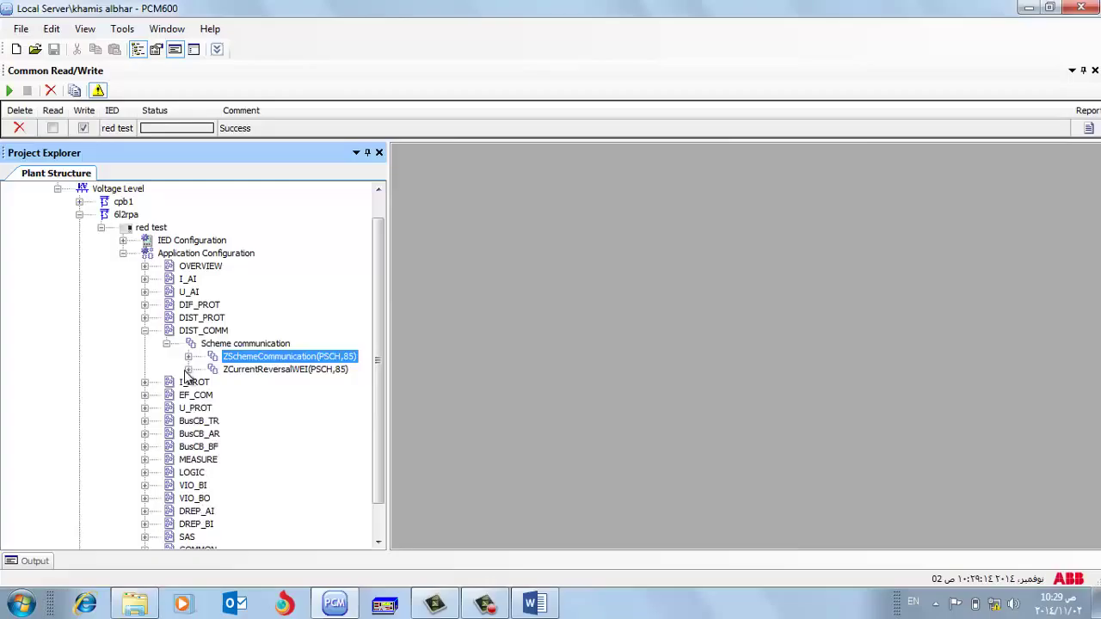
pyautogui.click(188, 369)
pyautogui.click(245, 382)
pyautogui.rightClick(245, 382)
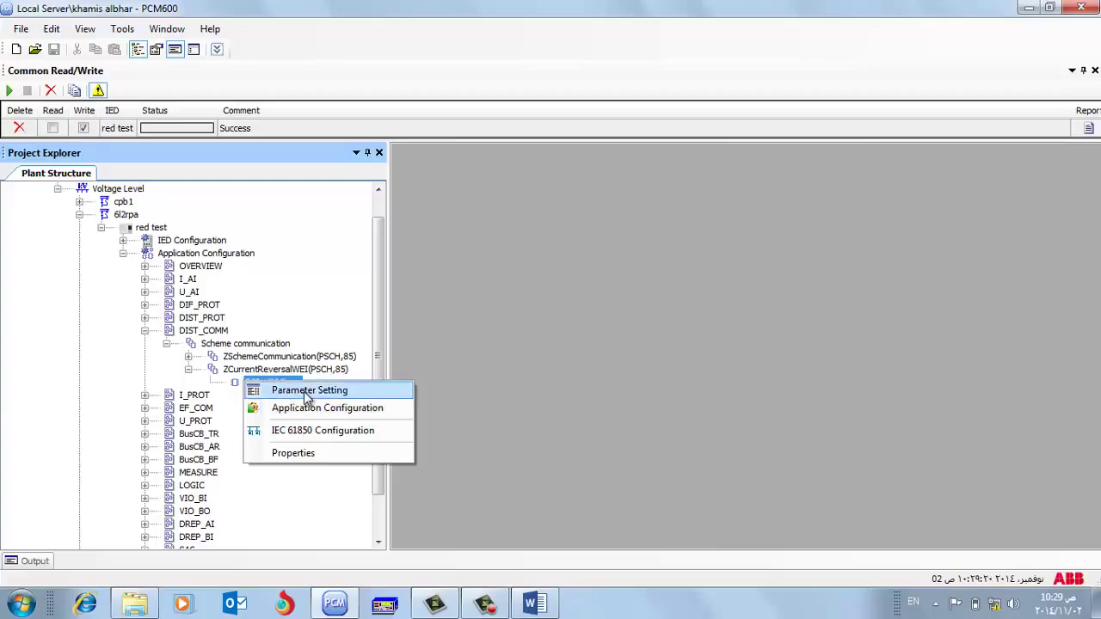
pyautogui.click(516, 351)
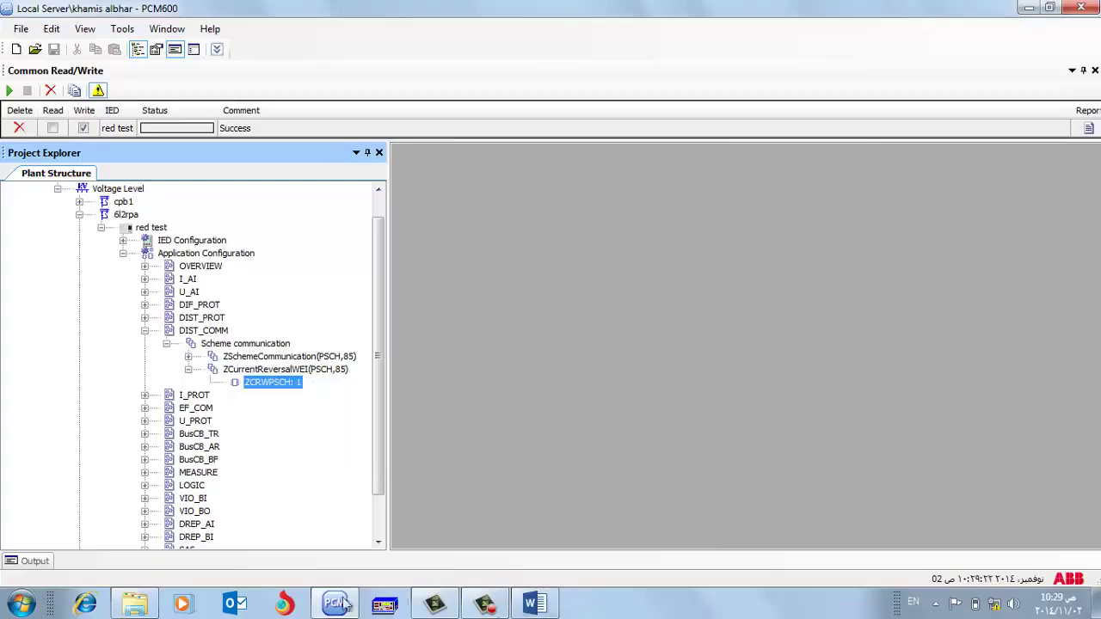
# - Switch to FREJA Win and open the General test instrument, leaving the report information blank
pyautogui.click(384, 604)
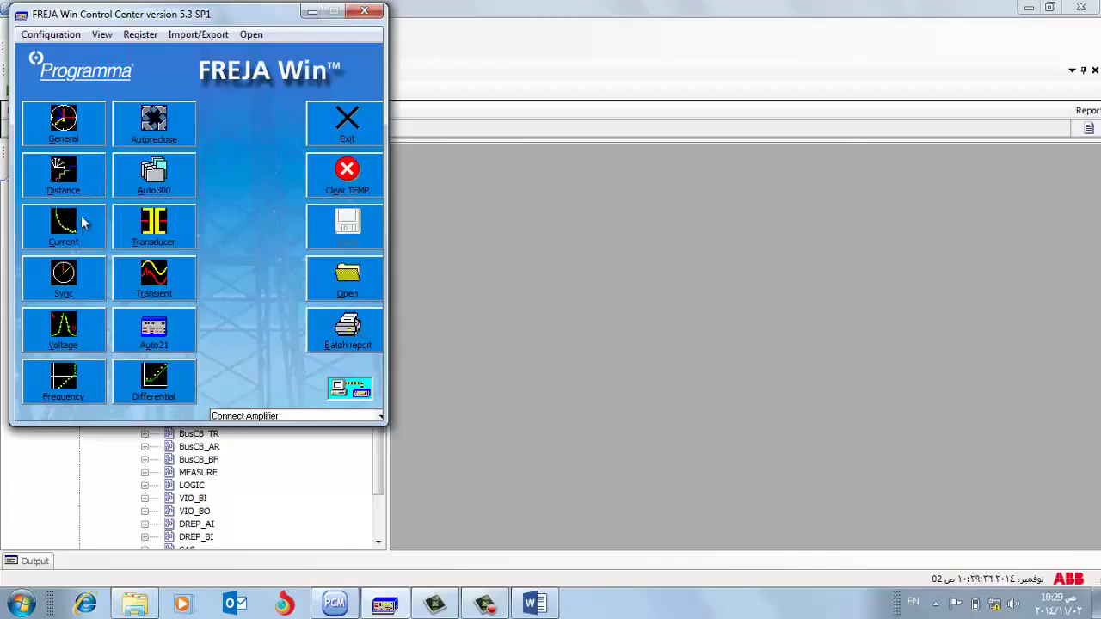
pyautogui.click(86, 132)
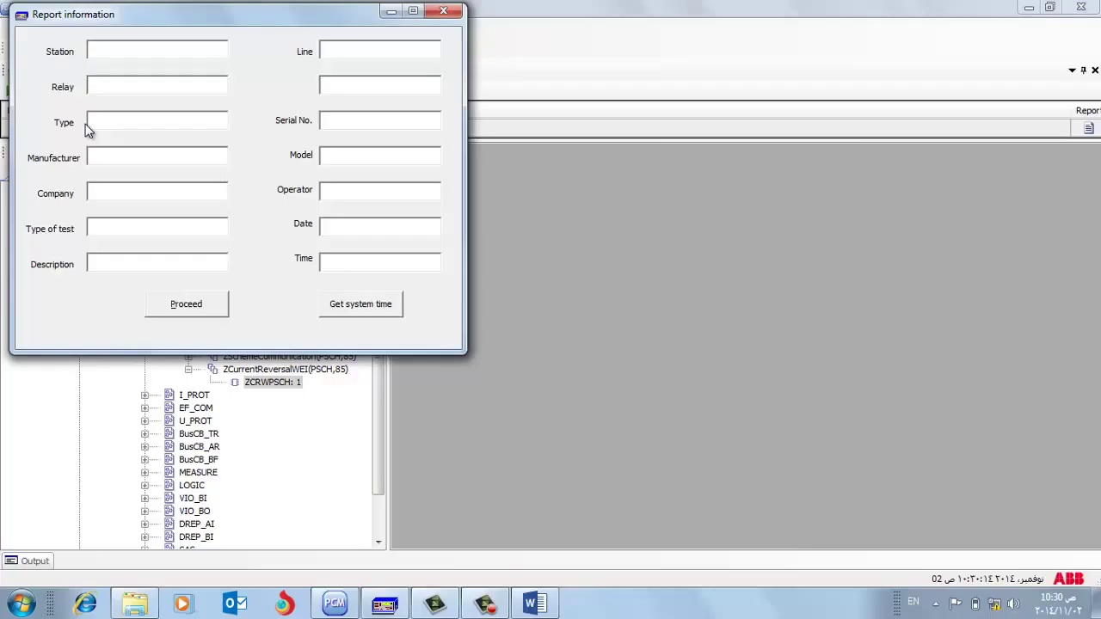
pyautogui.click(189, 309)
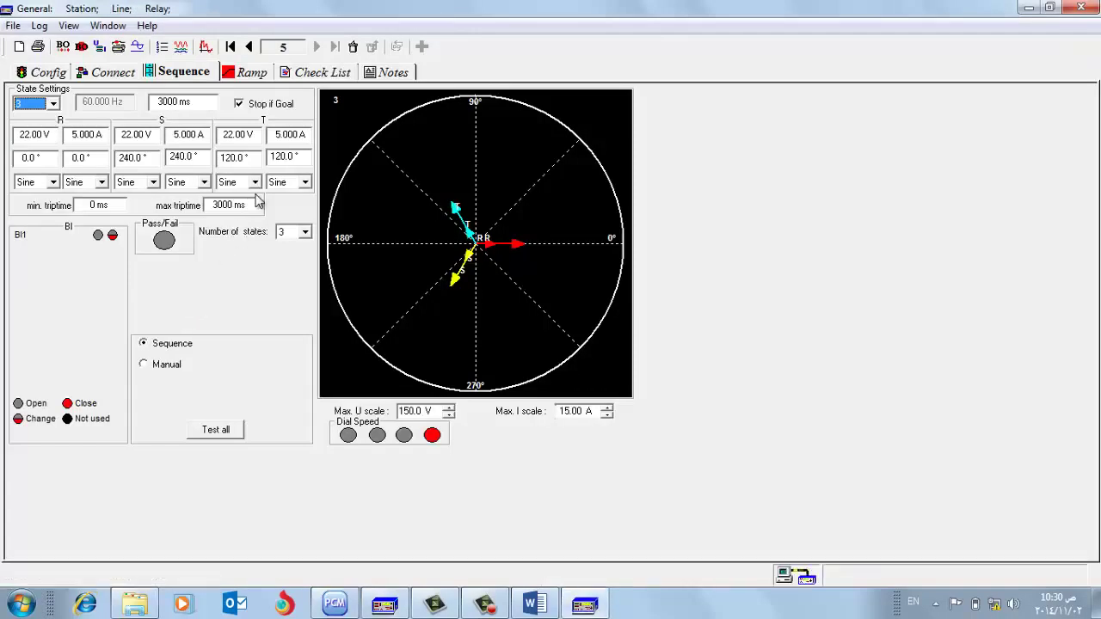
# - Set sequence state 2 to 44 V and 1 A on all three phases and enable Stop if Goal
pyautogui.click(52, 104)
pyautogui.click(35, 119)
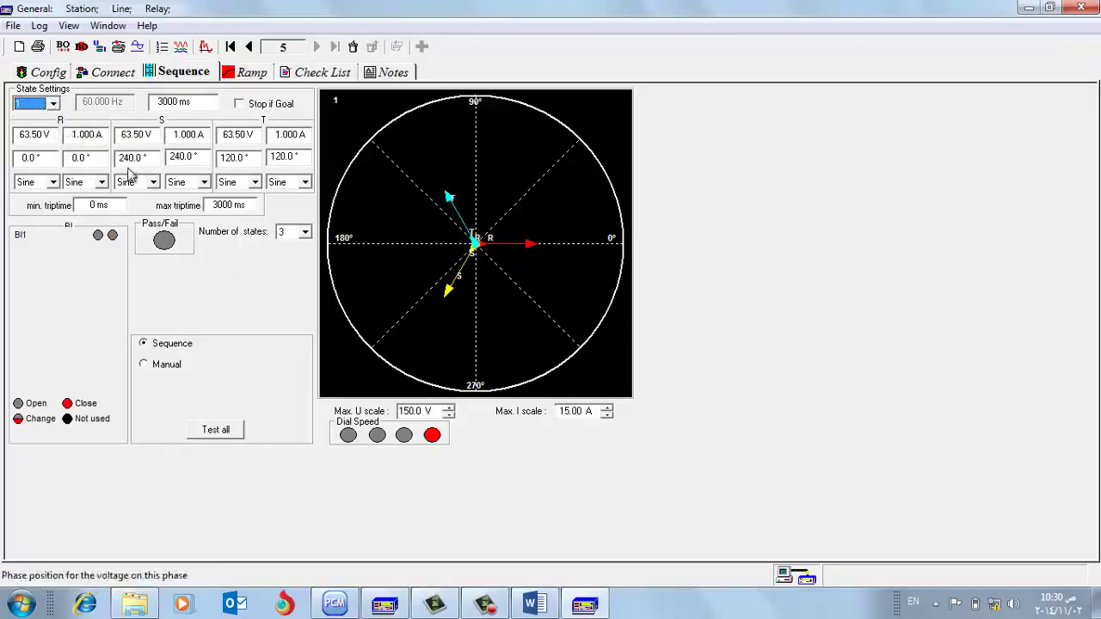
pyautogui.click(53, 104)
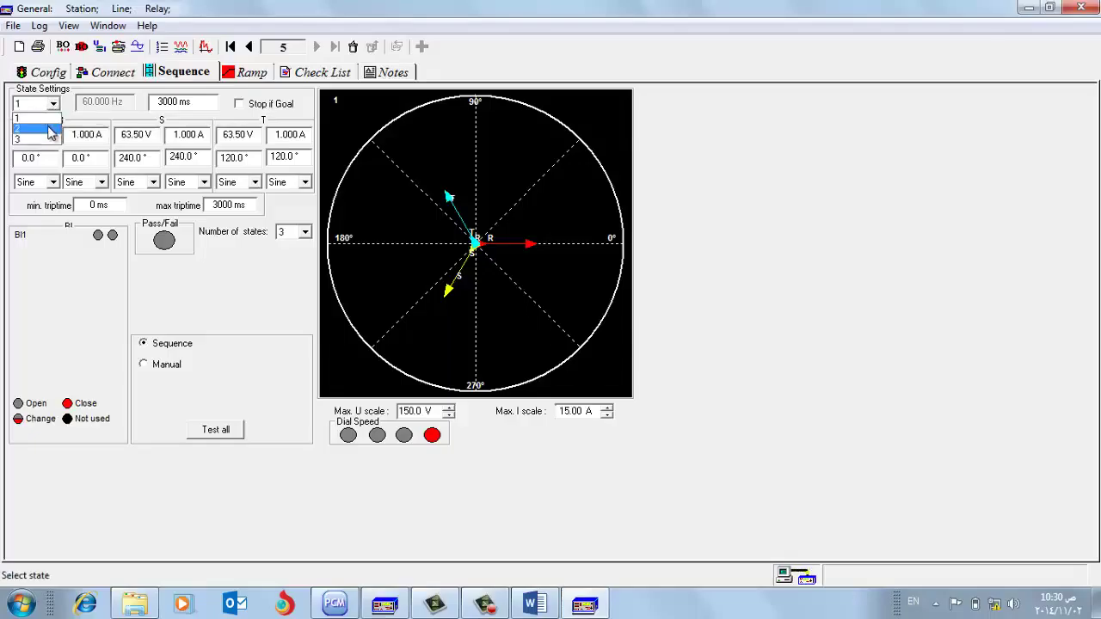
pyautogui.click(34, 129)
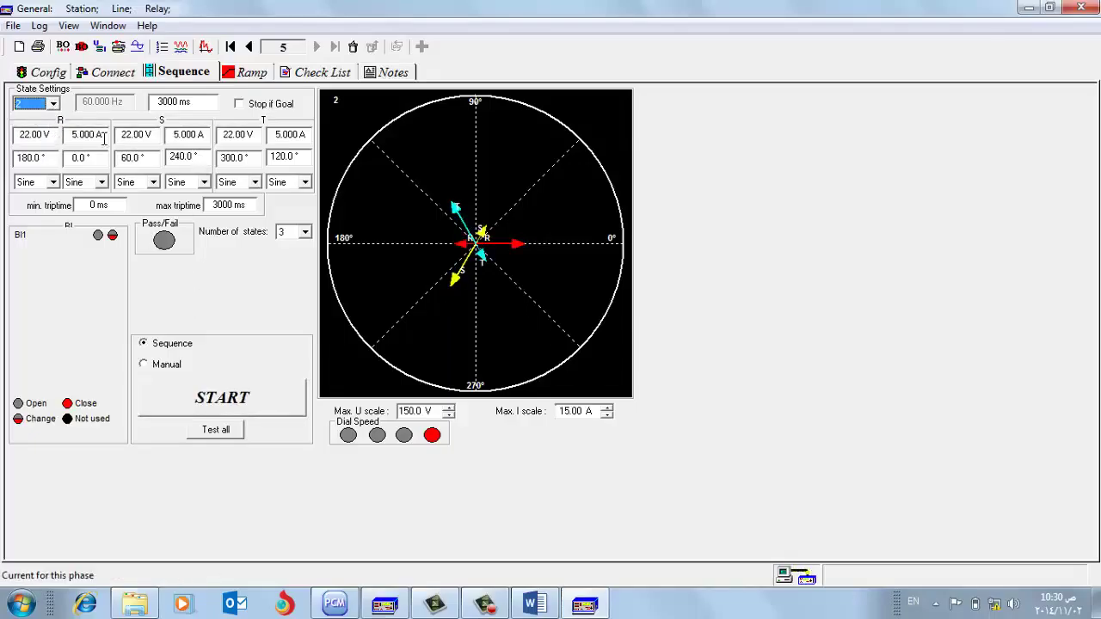
pyautogui.doubleClick(38, 138)
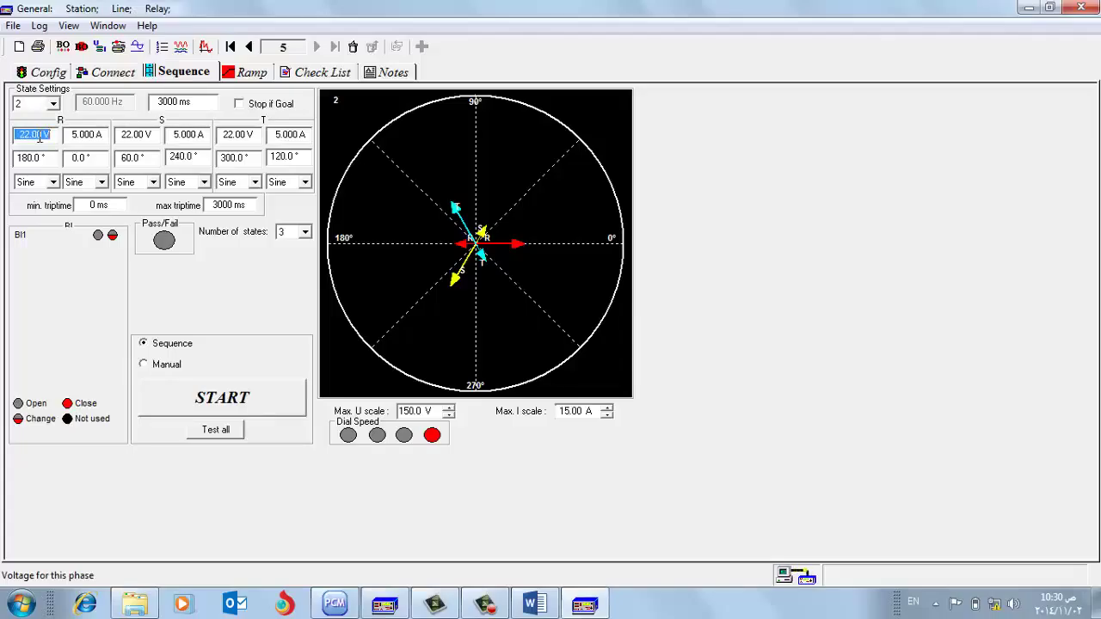
pyautogui.write('44')
pyautogui.doubleClick(74, 137)
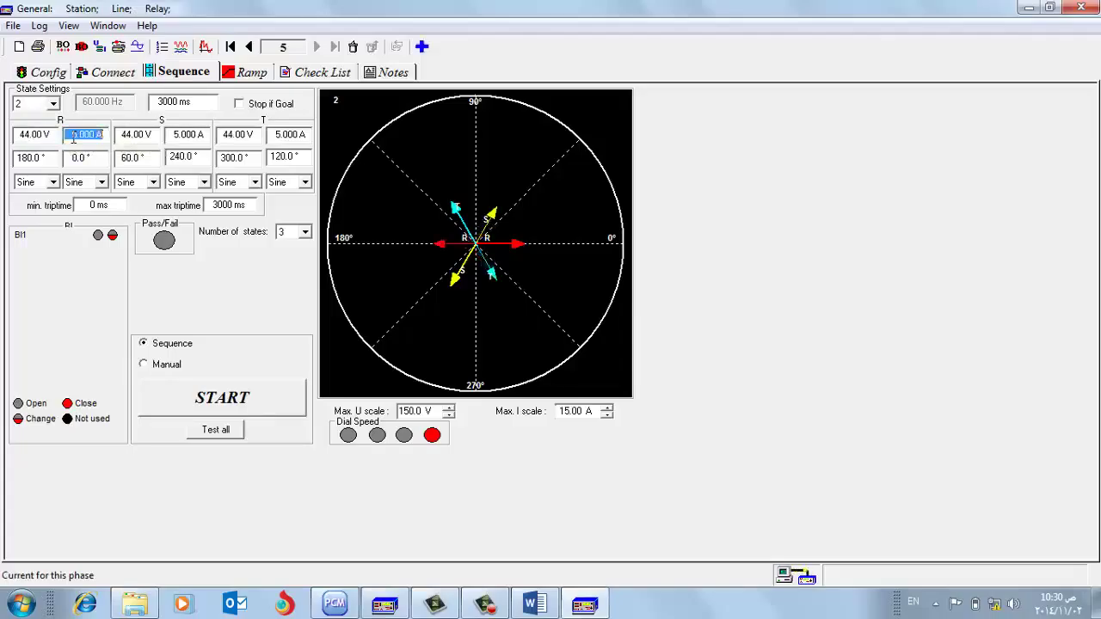
pyautogui.write('1')
pyautogui.press('Tab')
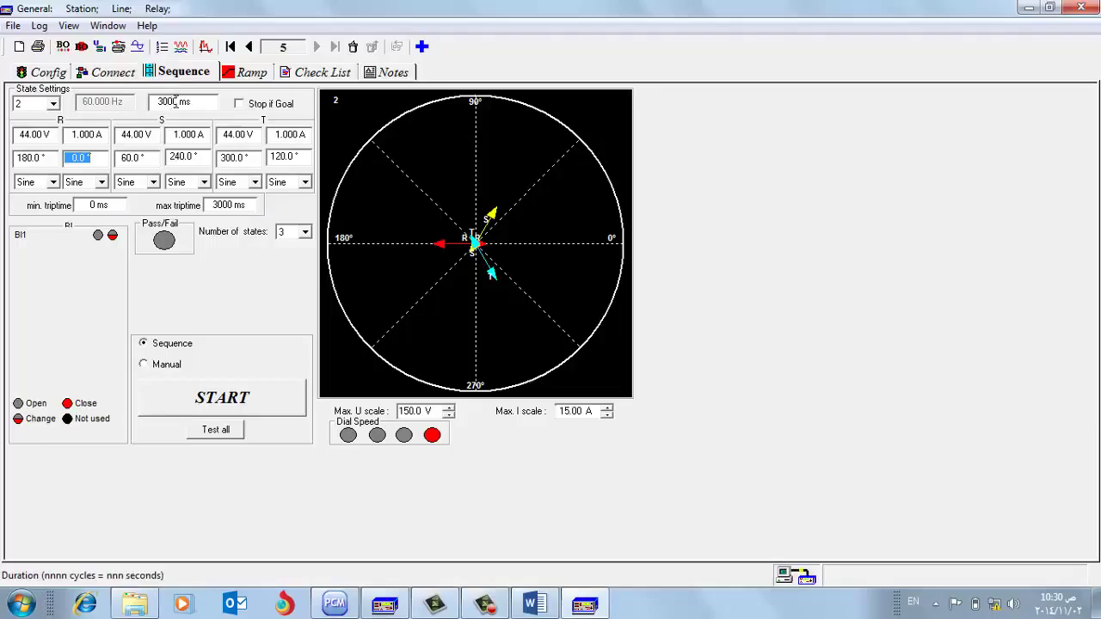
pyautogui.click(240, 105)
pyautogui.click(241, 105)
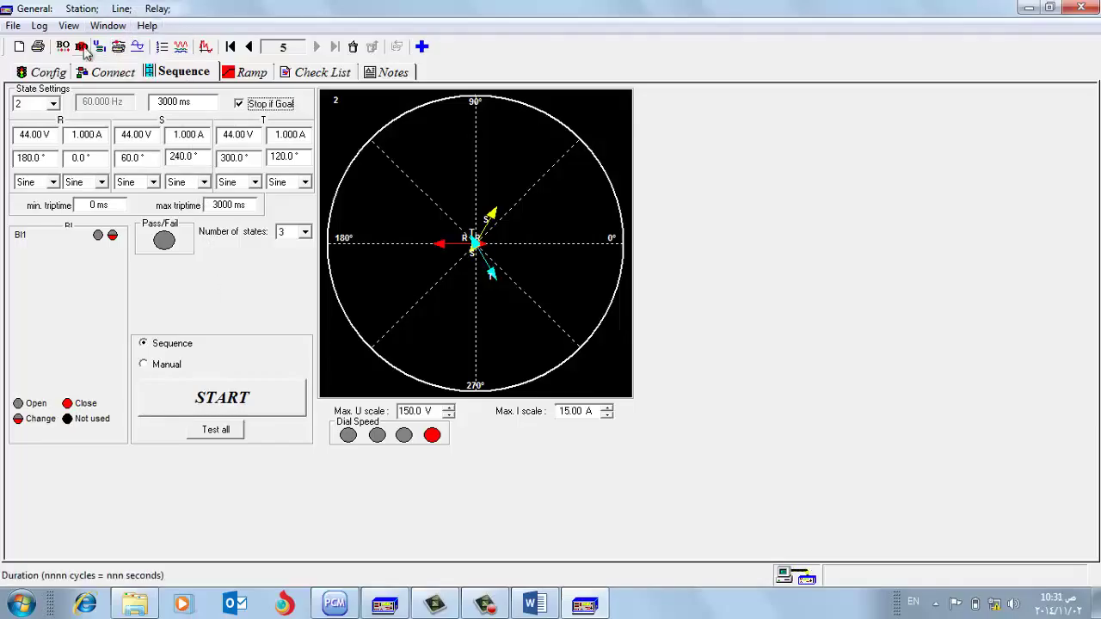
# - Set the duration of sequence state 1 to 2000 ms
pyautogui.click(53, 103)
pyautogui.click(34, 119)
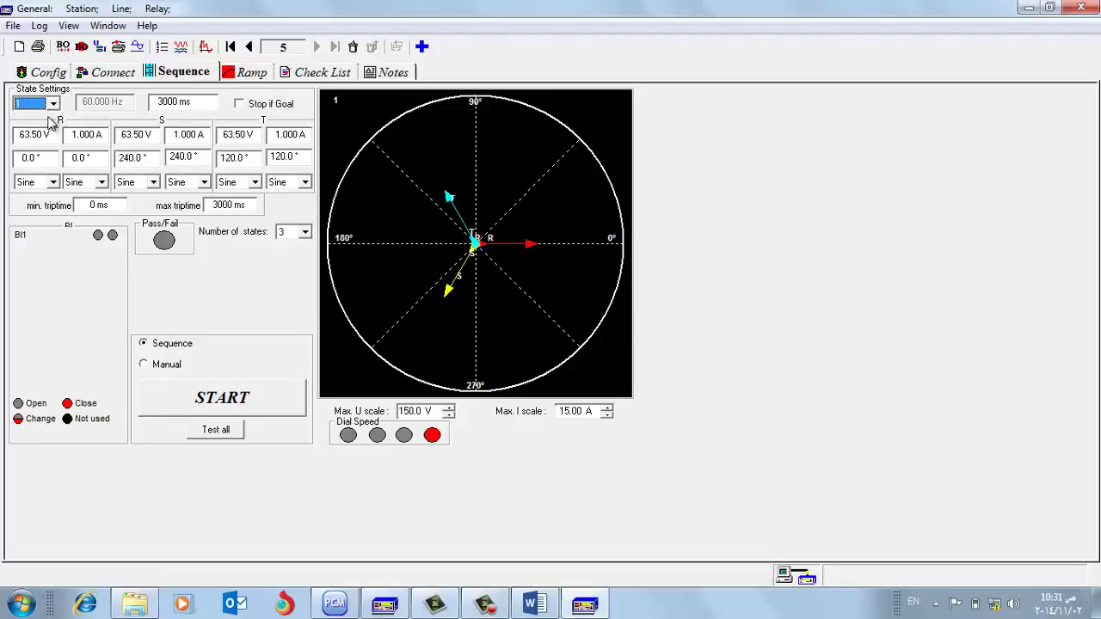
pyautogui.click(172, 101)
pyautogui.write('2000')
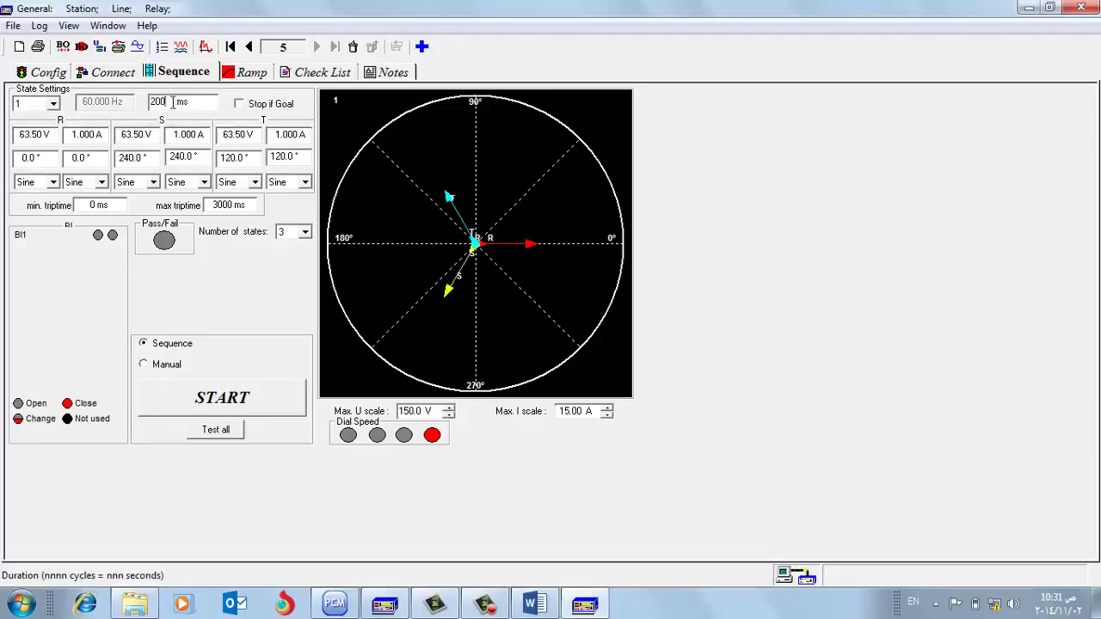
# - Start a new test to unlock the configuration and enable binary output 1
pyautogui.click(63, 48)
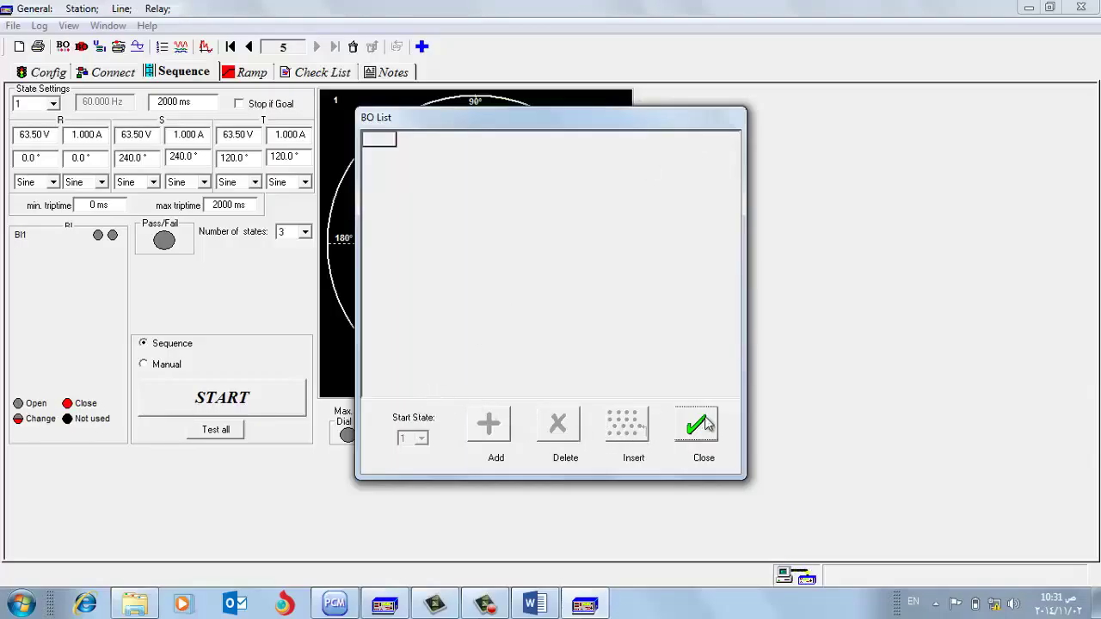
pyautogui.click(697, 425)
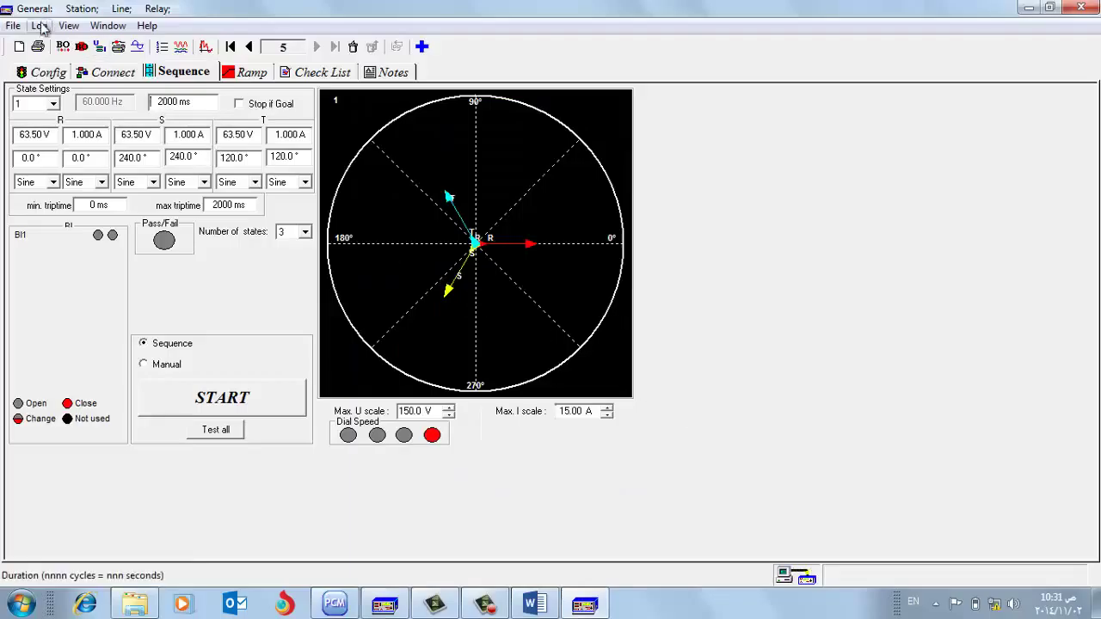
pyautogui.click(19, 46)
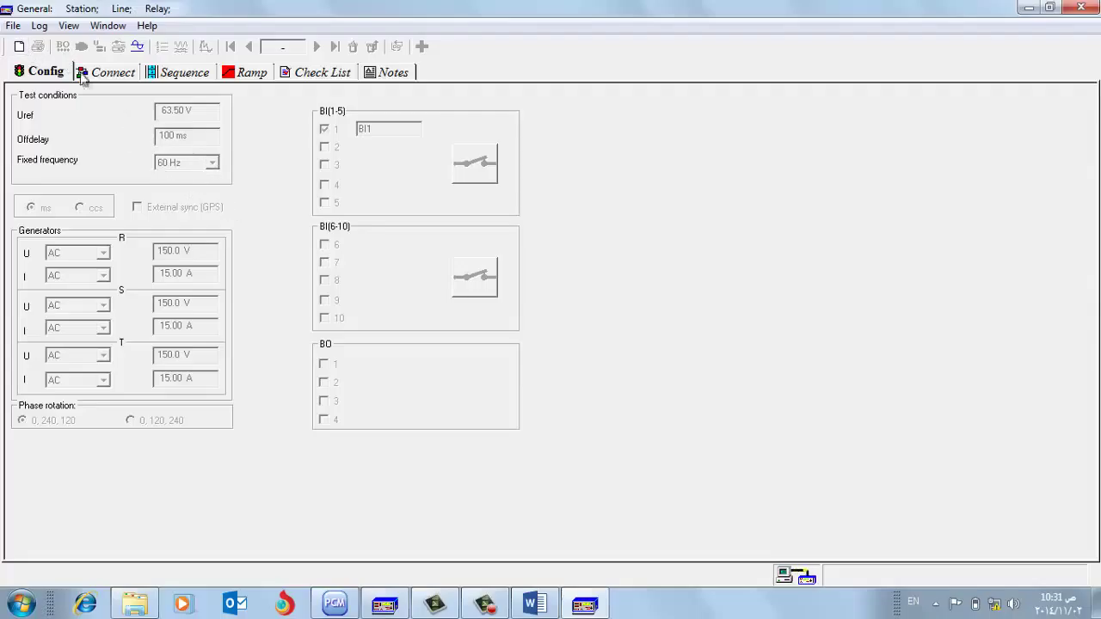
pyautogui.click(19, 47)
pyautogui.click(620, 336)
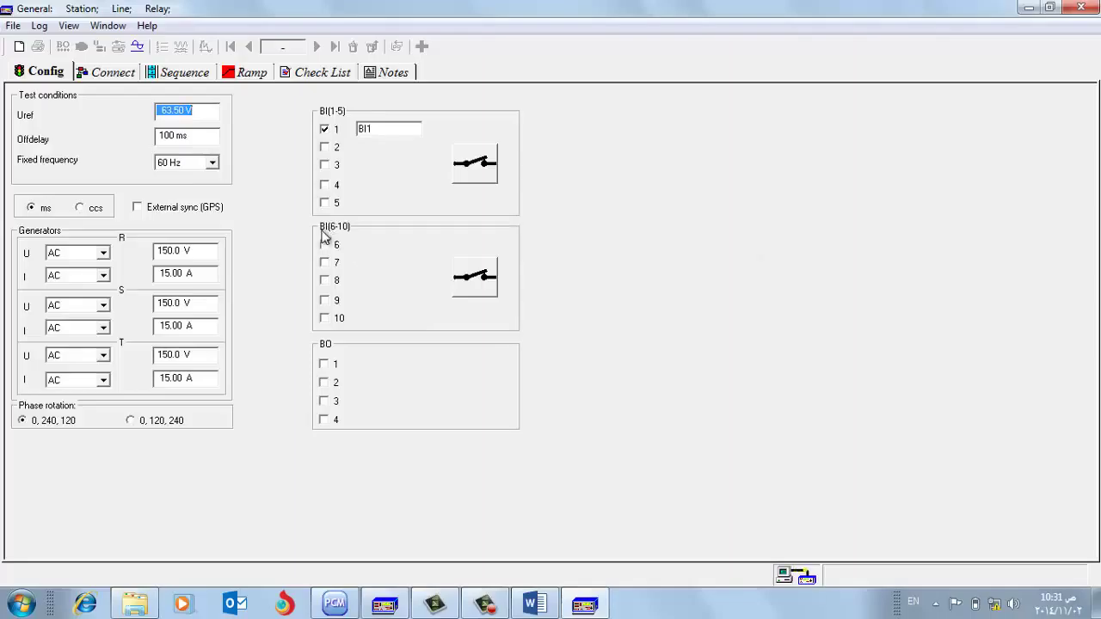
pyautogui.click(326, 245)
pyautogui.click(325, 246)
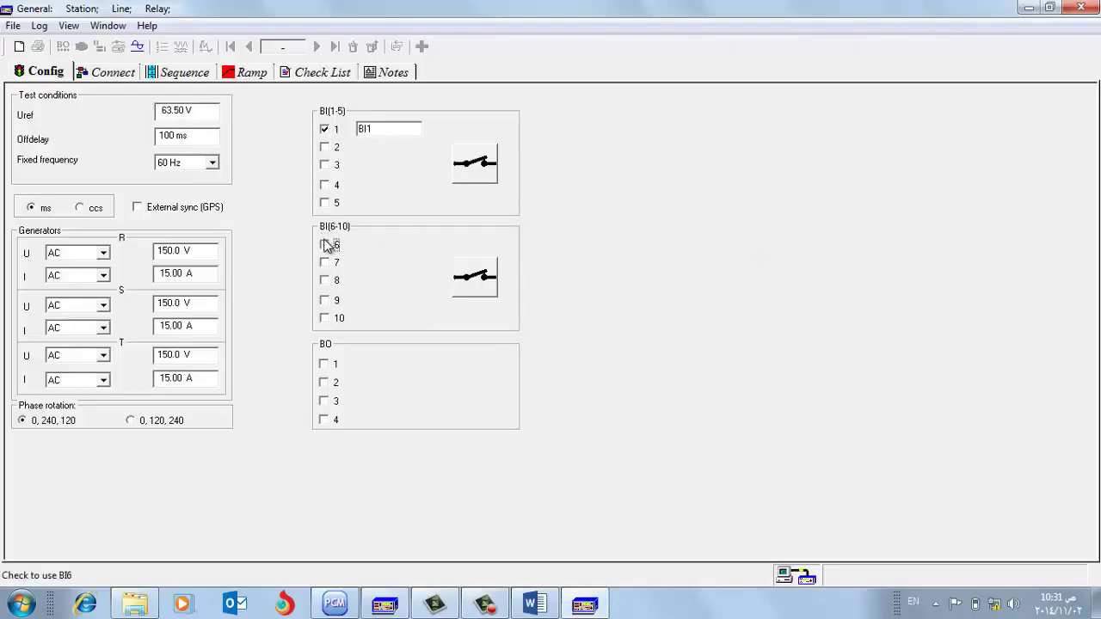
pyautogui.click(325, 365)
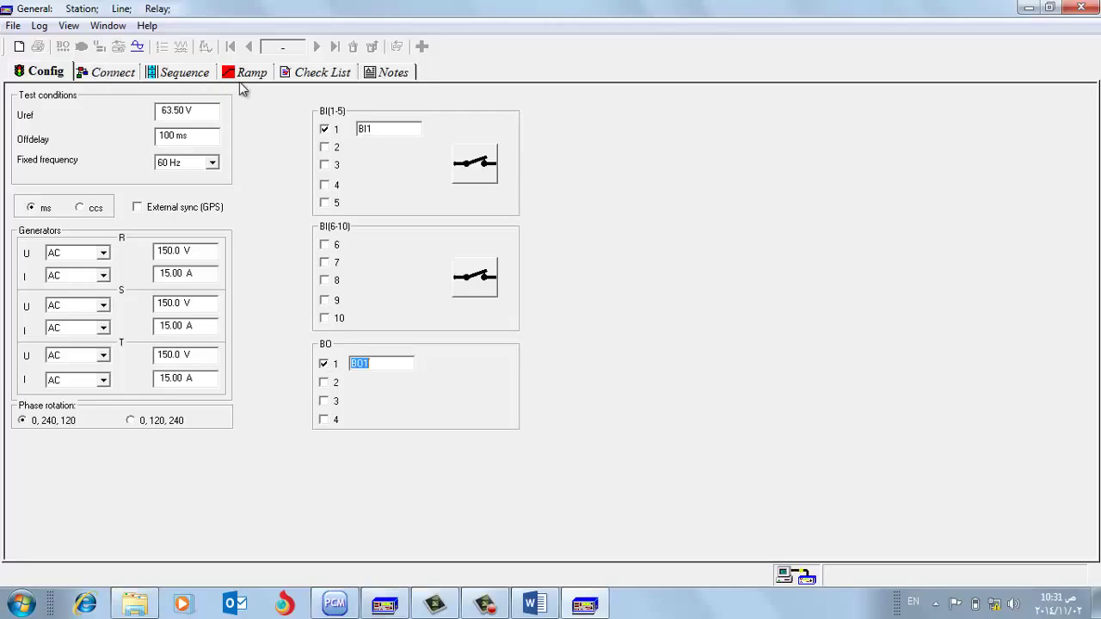
# - Return to the sequence settings and inspect the manual on/off control for BO1
pyautogui.click(203, 74)
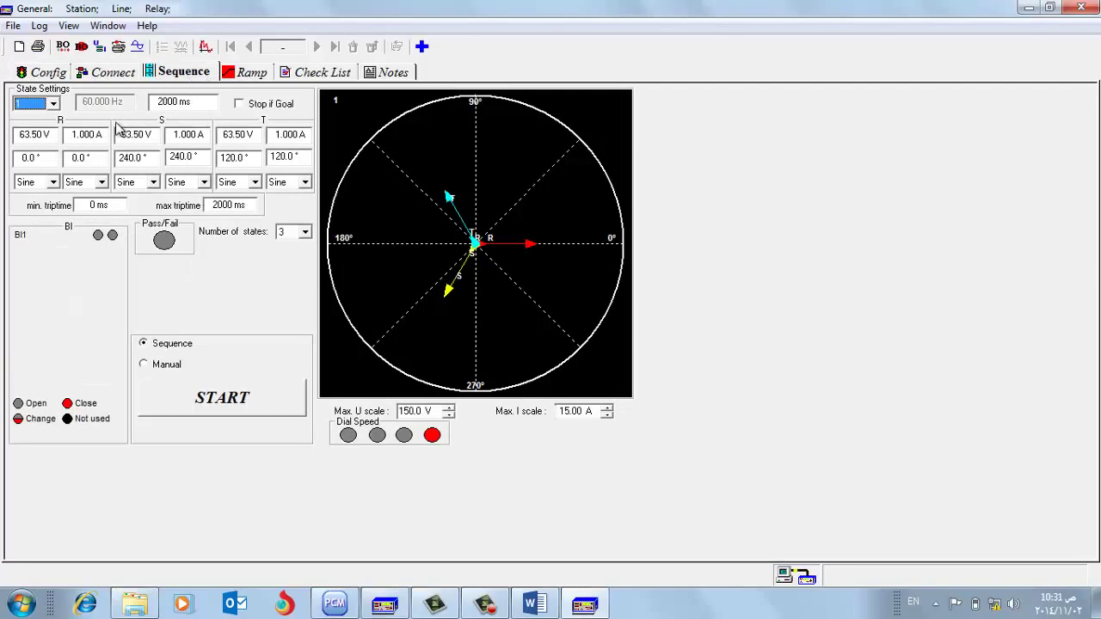
pyautogui.click(83, 46)
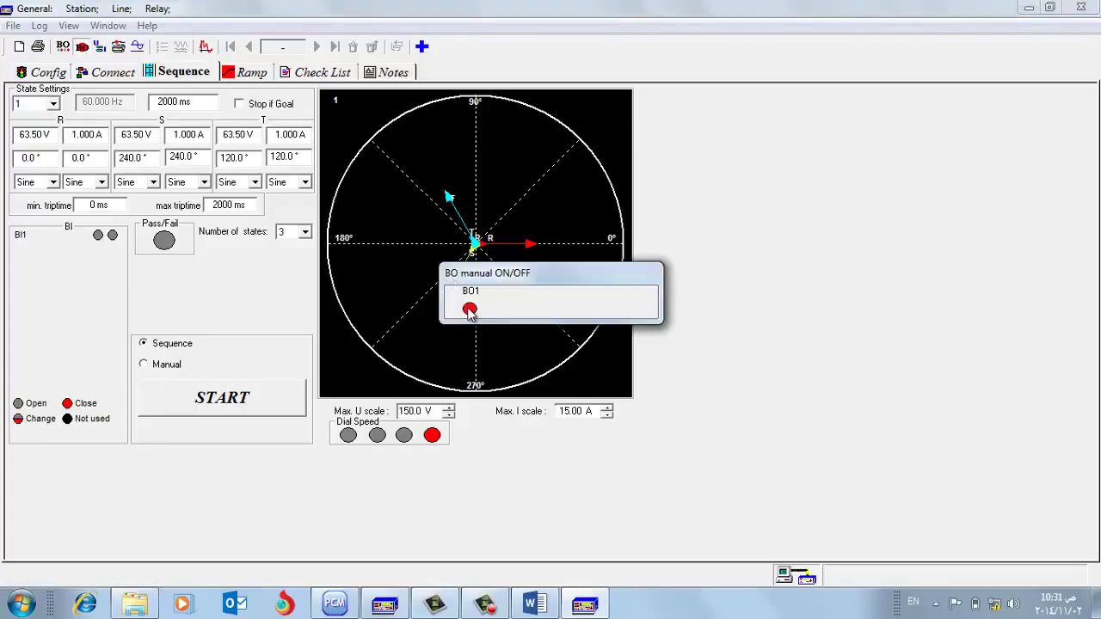
pyautogui.click(80, 49)
# - Add a first entry to the BO list that activates BO1 with a time of 2000 ms
pyautogui.click(62, 46)
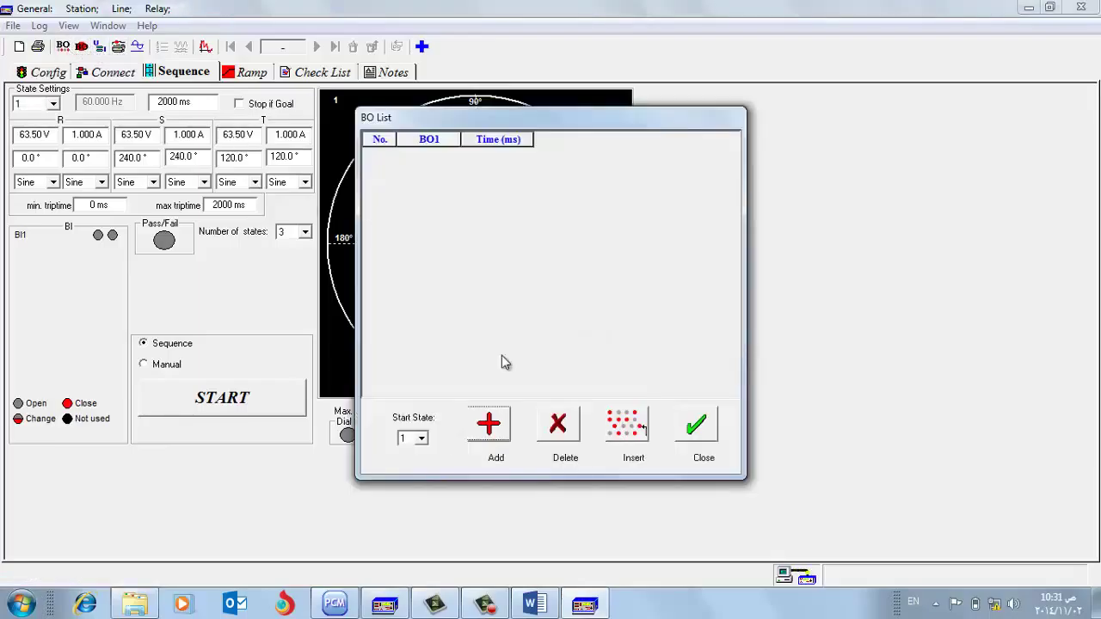
pyautogui.click(496, 427)
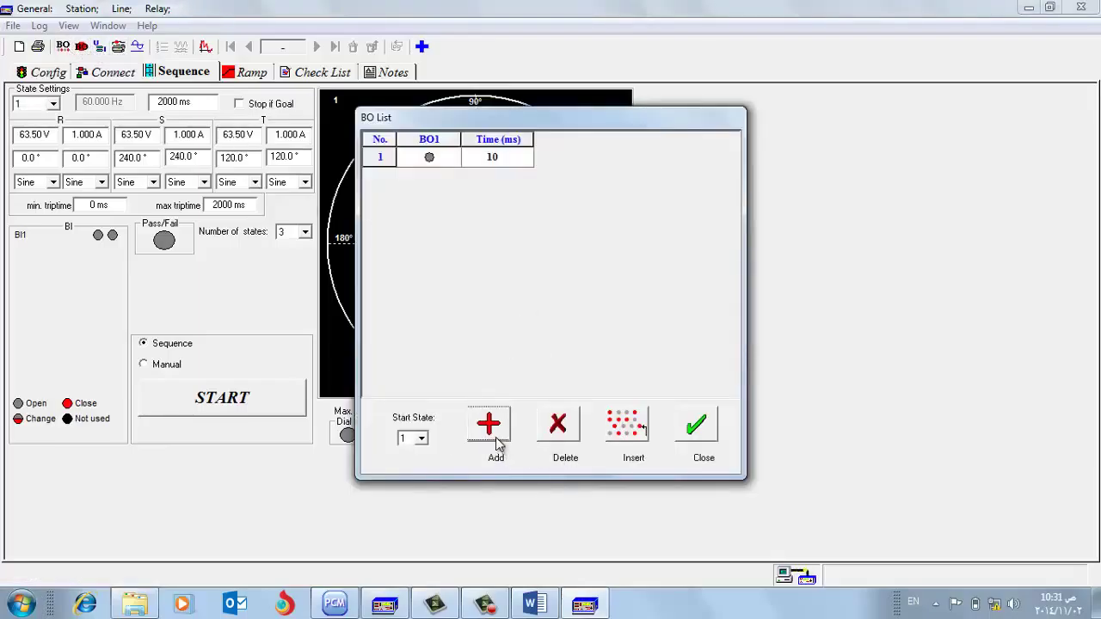
pyautogui.click(511, 157)
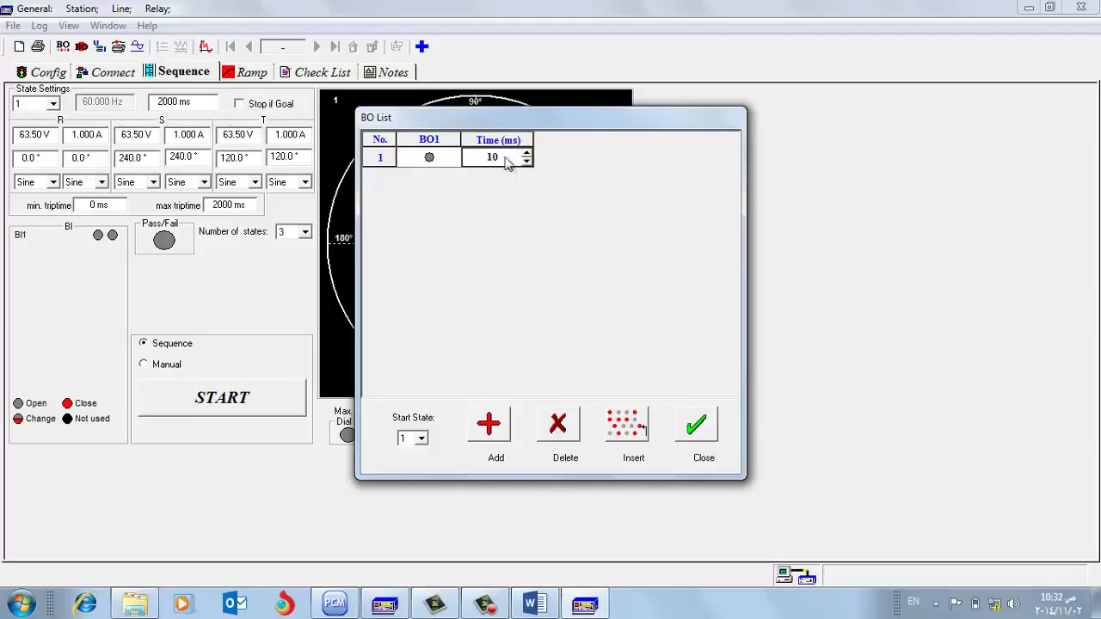
pyautogui.click(434, 162)
pyautogui.click(494, 157)
pyautogui.moveTo(505, 156); pyautogui.dragTo(477, 153)
pyautogui.write('2000')
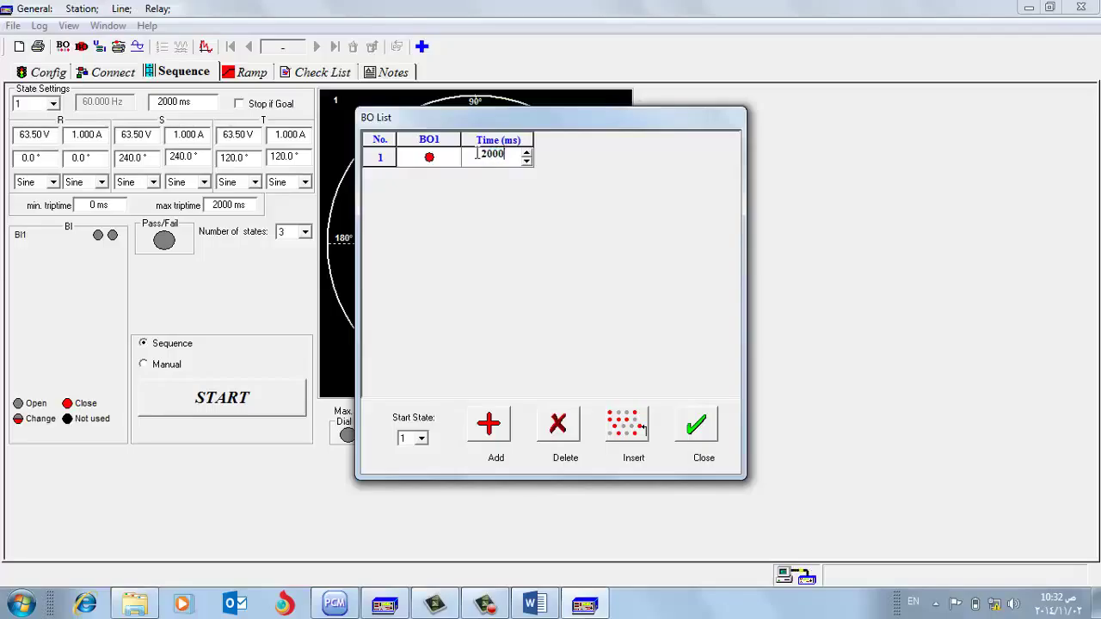
pyautogui.click(505, 437)
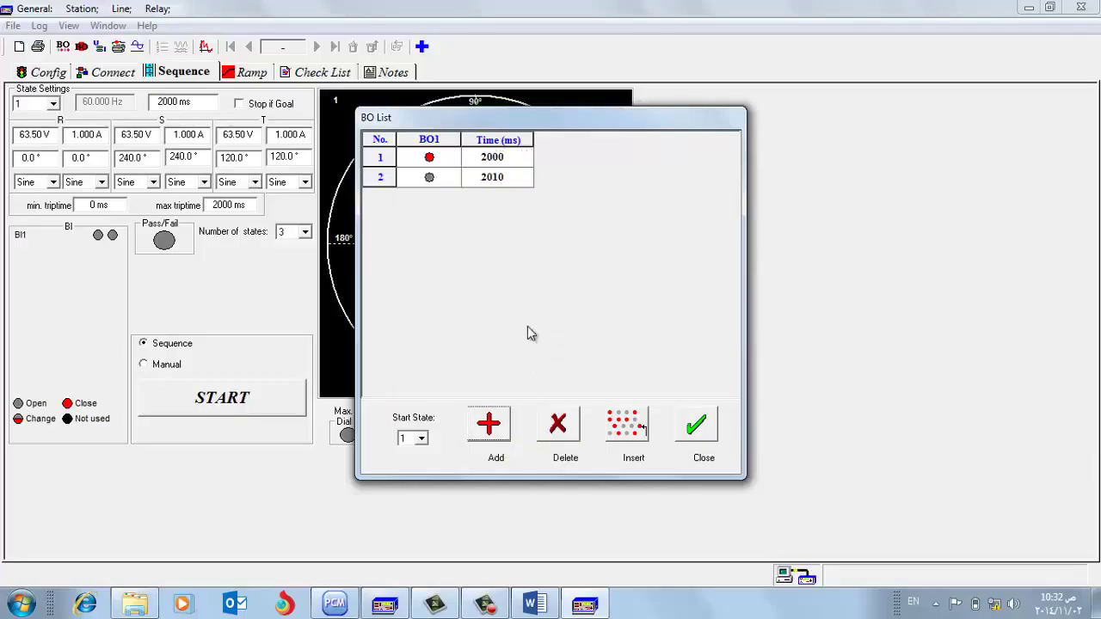
pyautogui.click(509, 177)
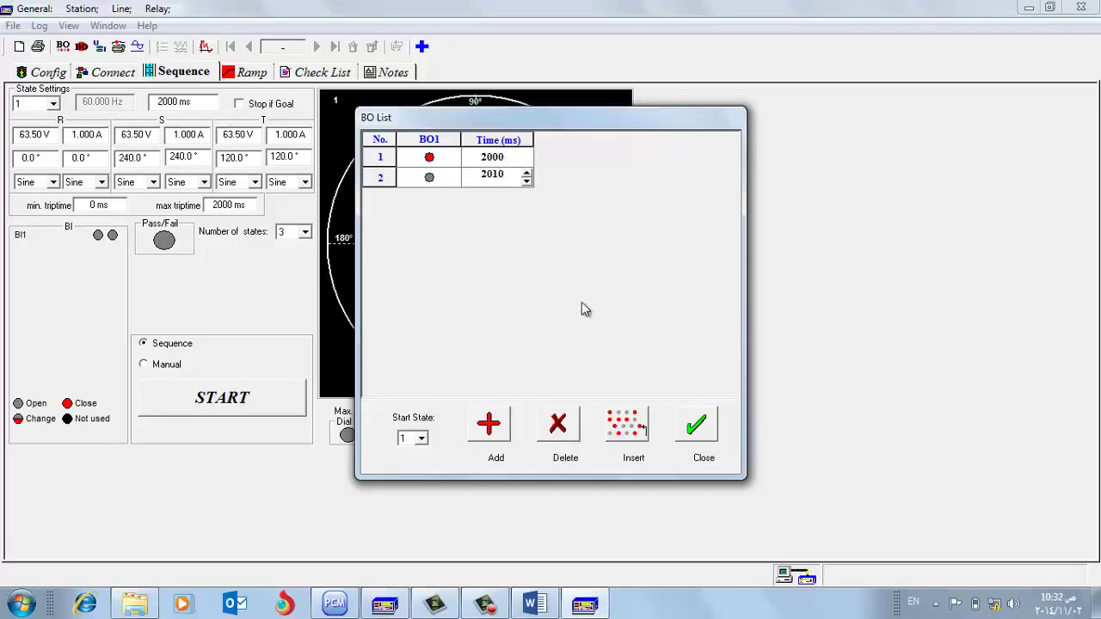
pyautogui.doubleClick(435, 179)
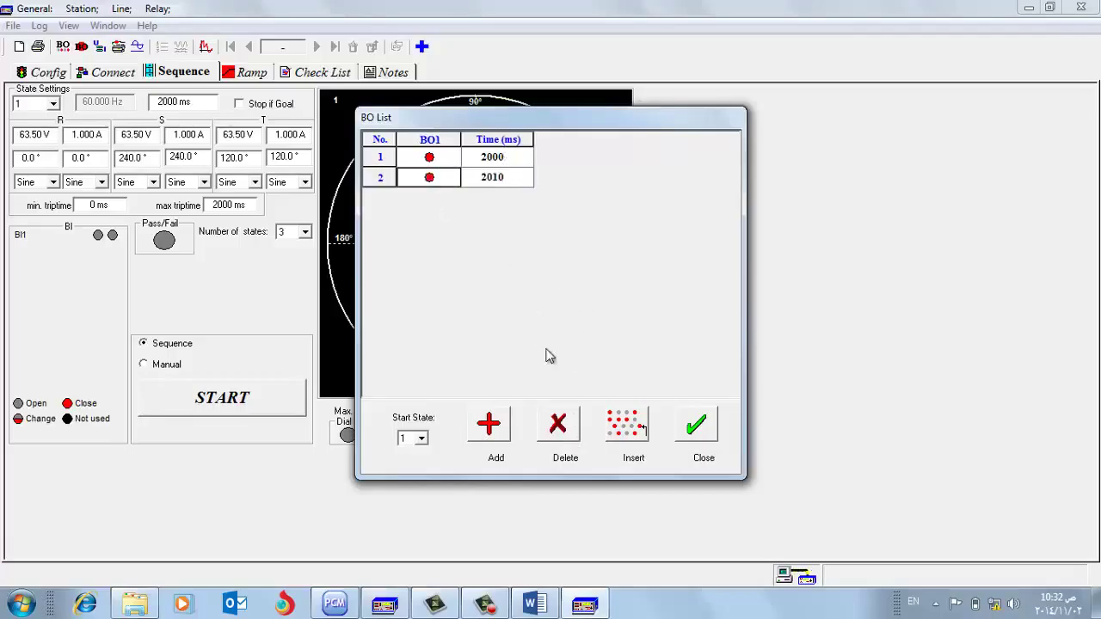
pyautogui.click(558, 426)
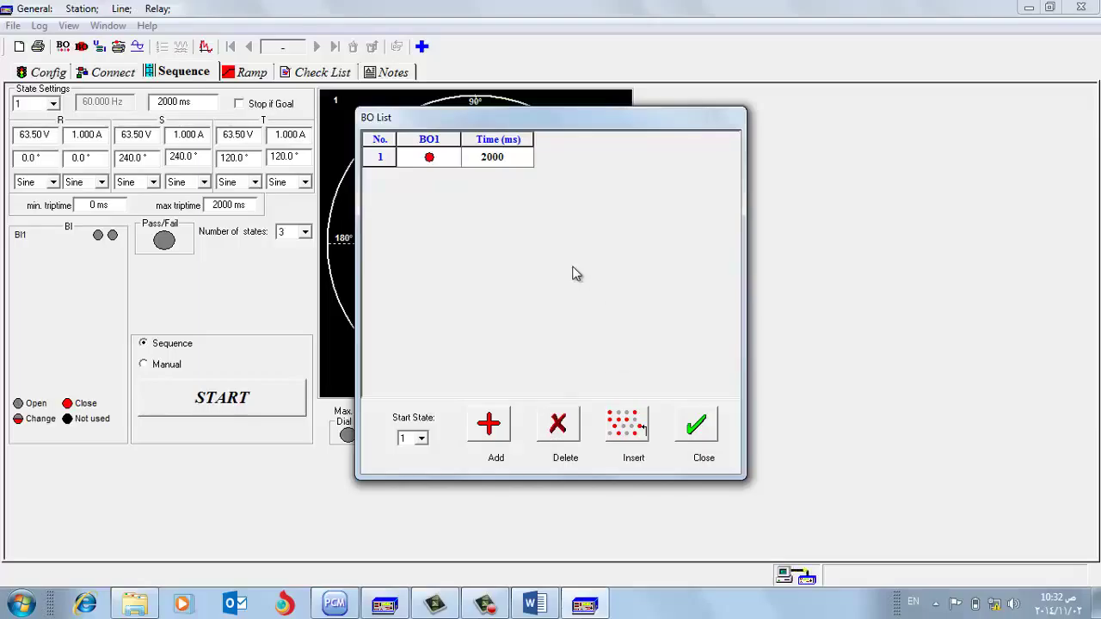
# - Close the BO list and start the three-state sequence test
pyautogui.click(697, 427)
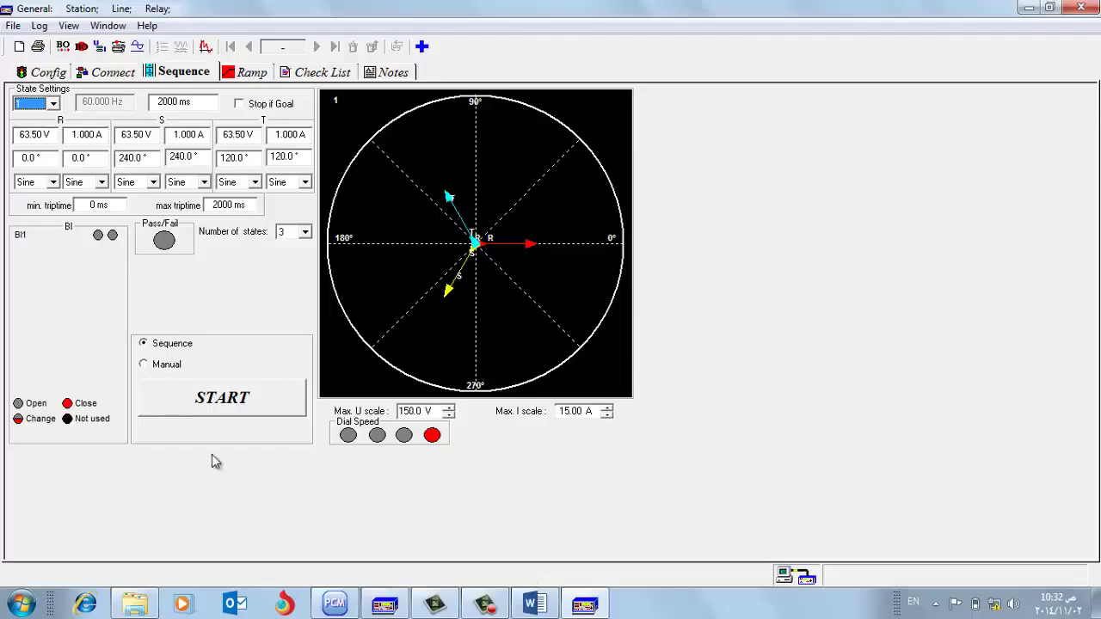
pyautogui.click(210, 397)
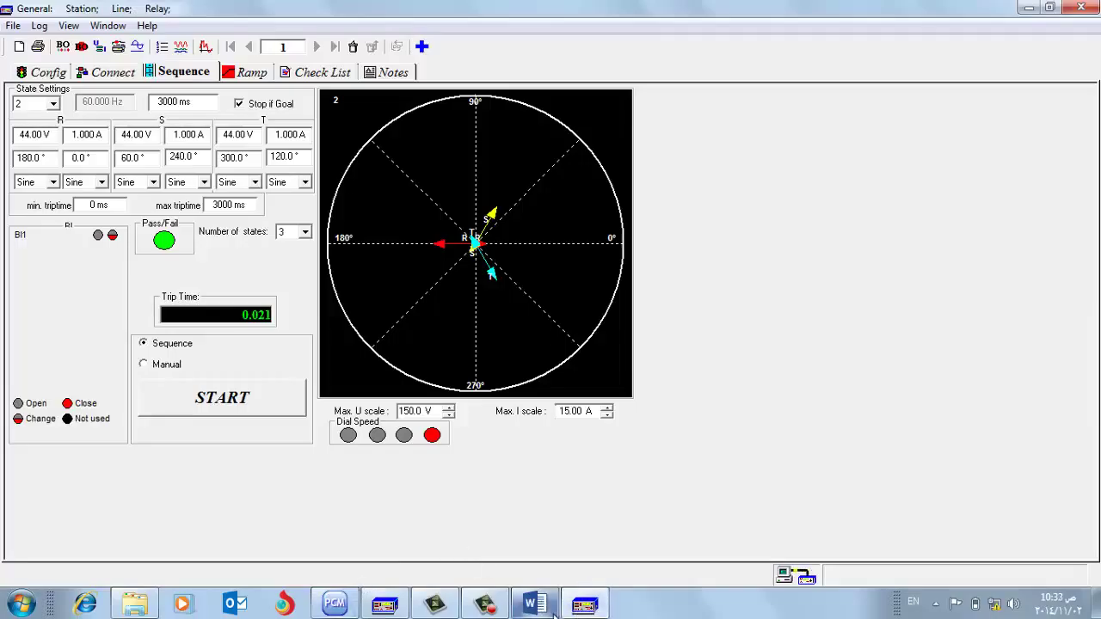
# - Switch to PCM600 and open the parameter settings of ZCRWPSCH: 1 under the DIST_COMM scheme communication
pyautogui.moveTo(533, 605)
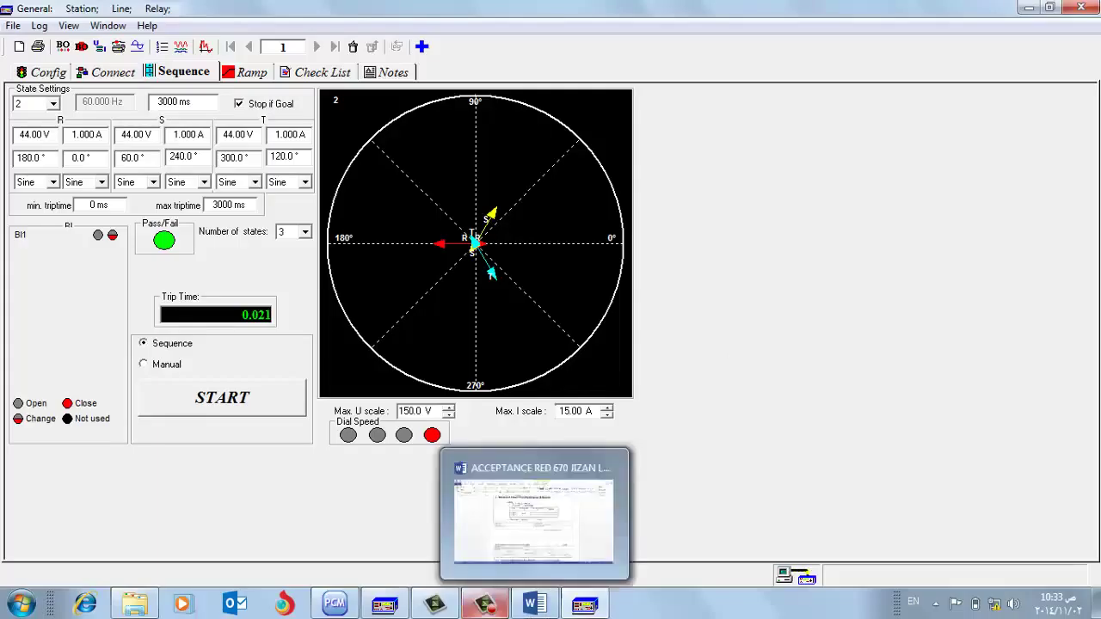
pyautogui.click(573, 609)
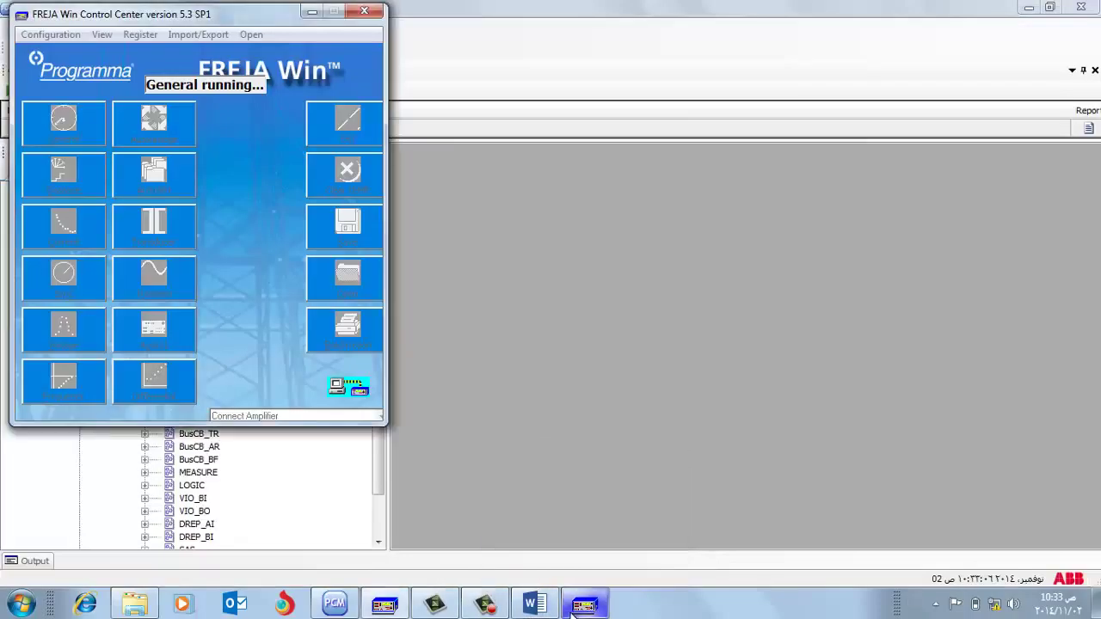
pyautogui.click(572, 609)
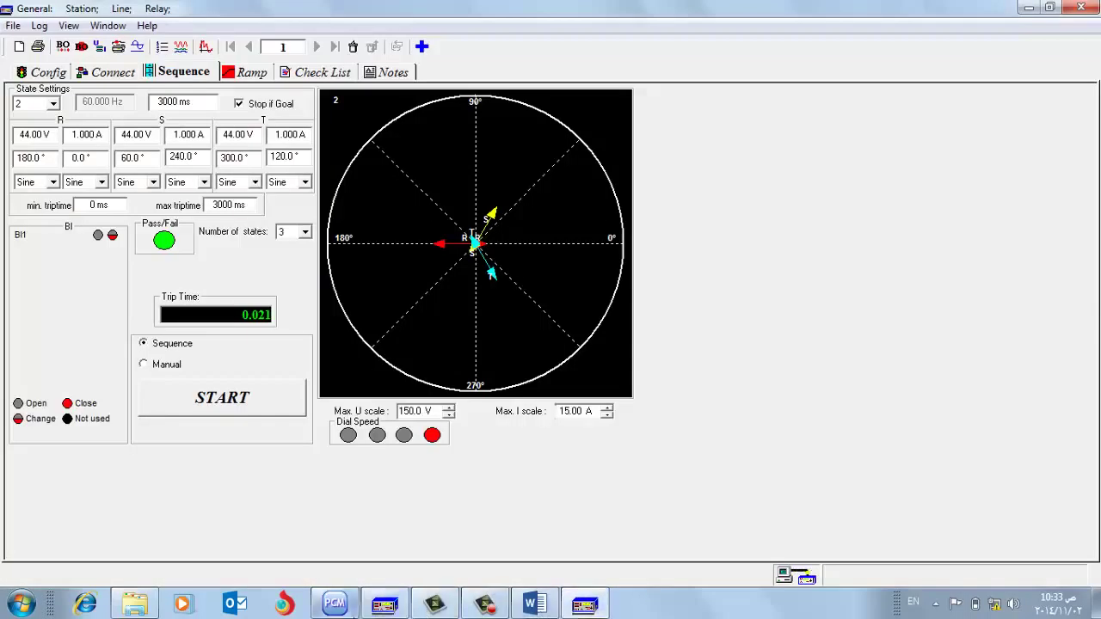
pyautogui.click(335, 606)
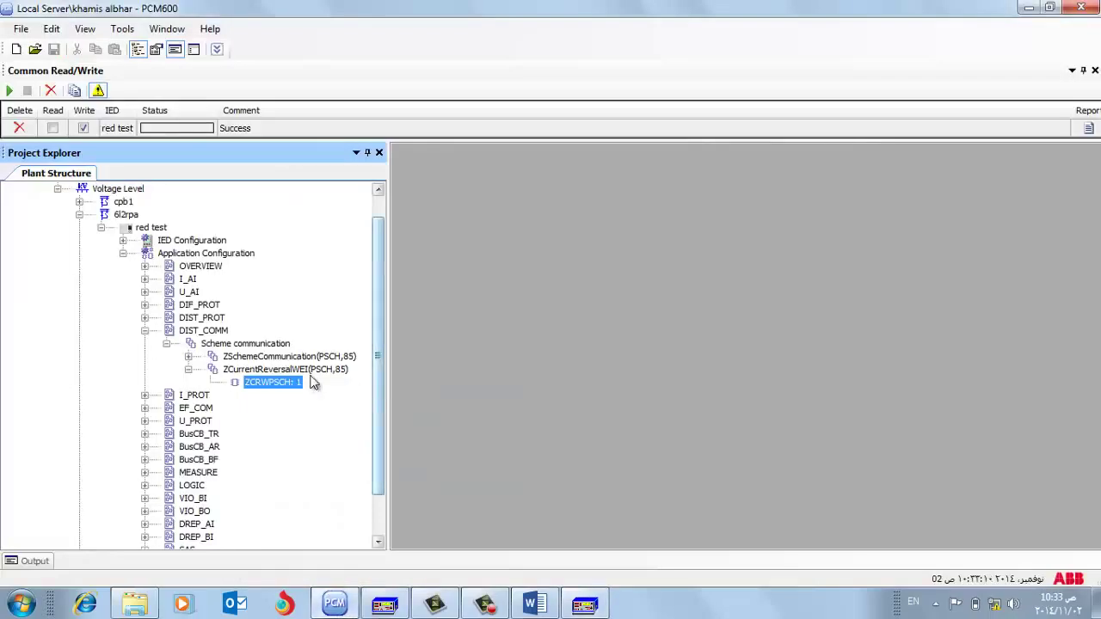
pyautogui.rightClick(257, 383)
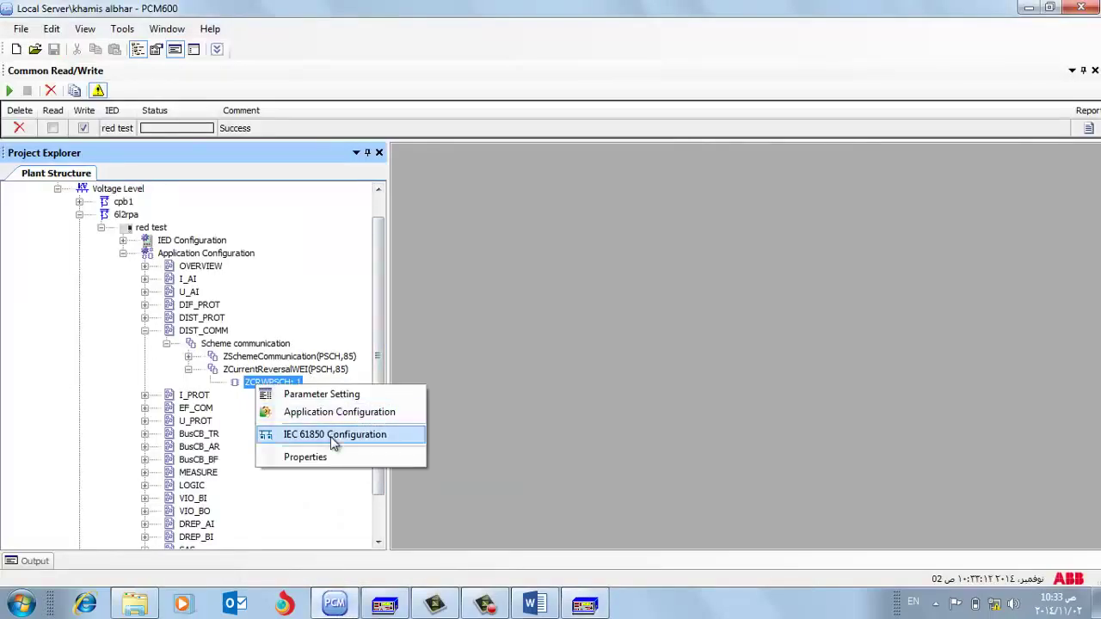
pyautogui.click(331, 394)
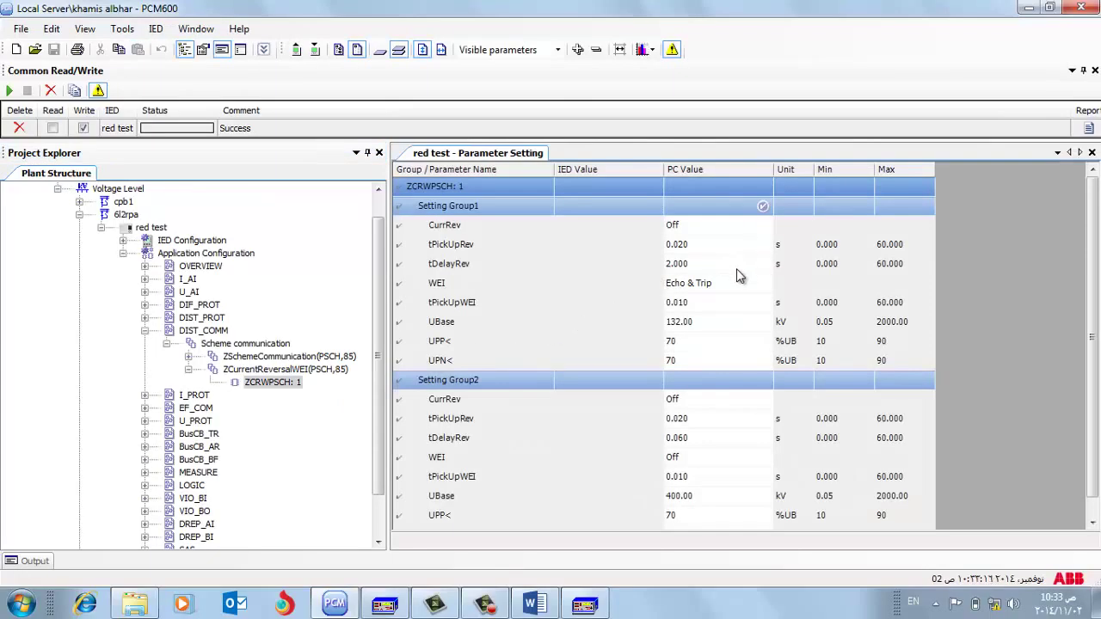
# - Set tPickUpWEI in Setting Group1 to 1.000 s and write the ZCRWPSCH: 1 parameters to the IED
pyautogui.click(699, 303)
pyautogui.press('BackSpace')
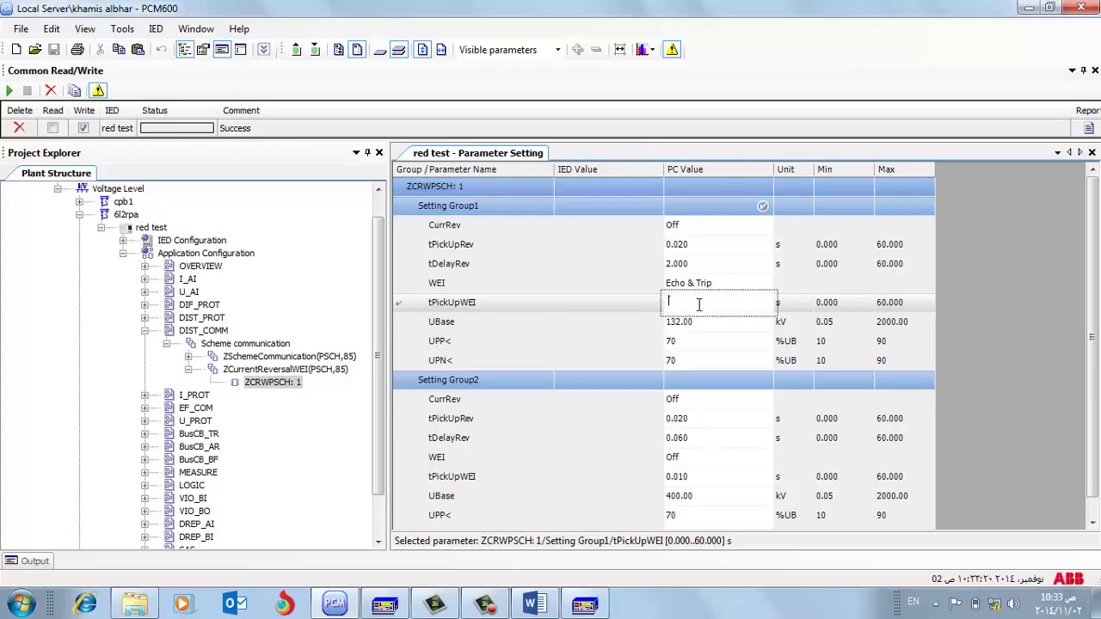
pyautogui.press('Return')
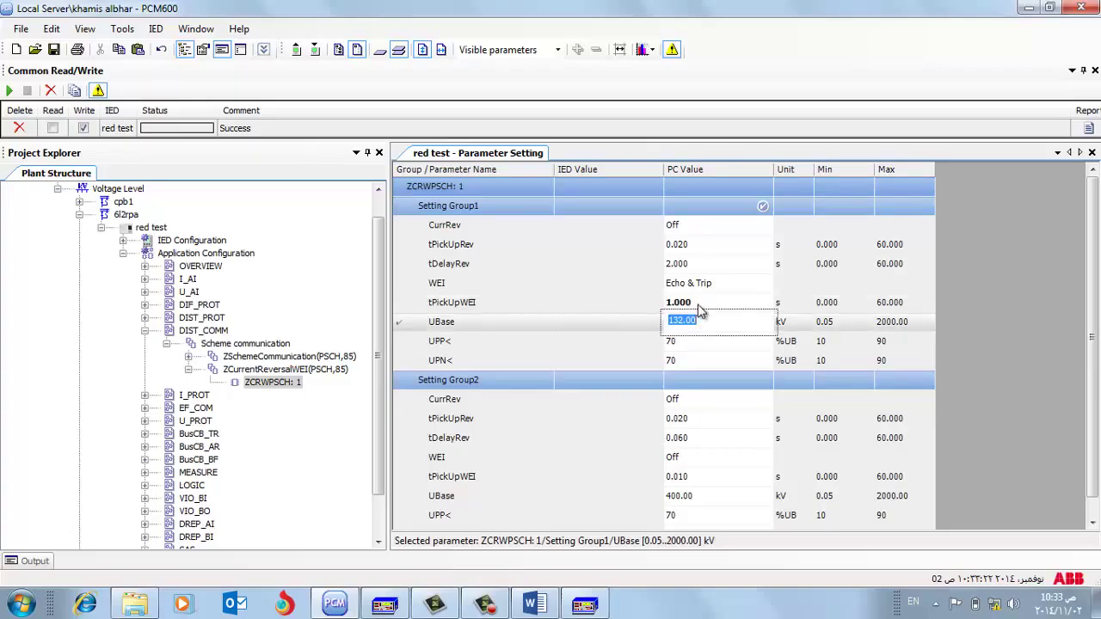
pyautogui.click(315, 49)
pyautogui.click(434, 241)
pyautogui.click(429, 342)
pyautogui.click(605, 378)
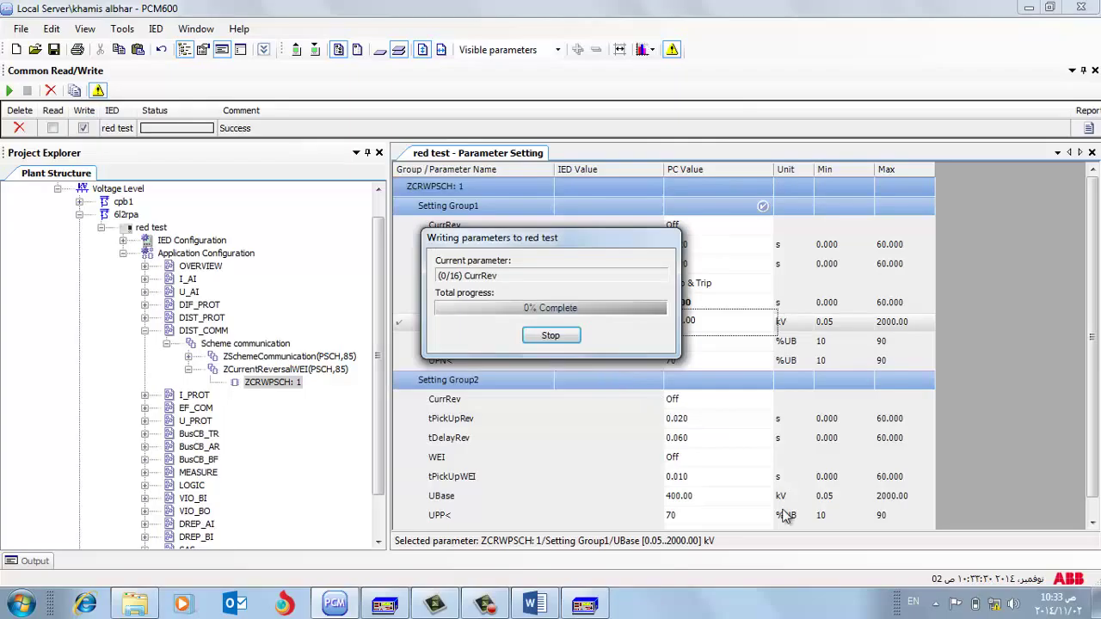
# - Switch to FREJA Win, start the sequence test and check the written ZCRWPSCH: 1 values in PCM600
pyautogui.click(486, 605)
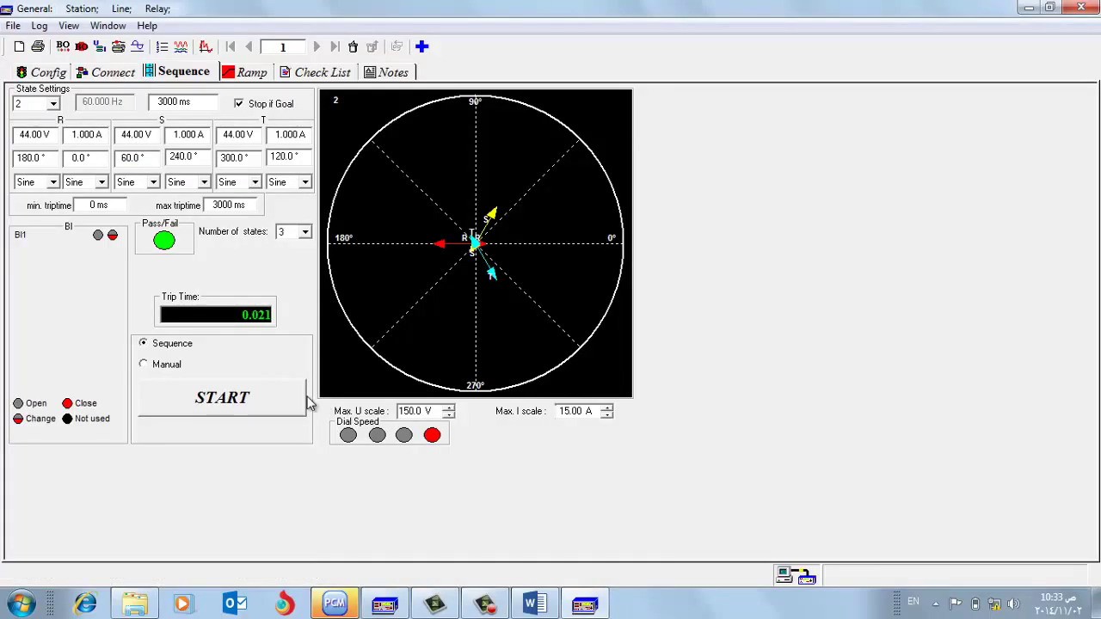
pyautogui.click(222, 401)
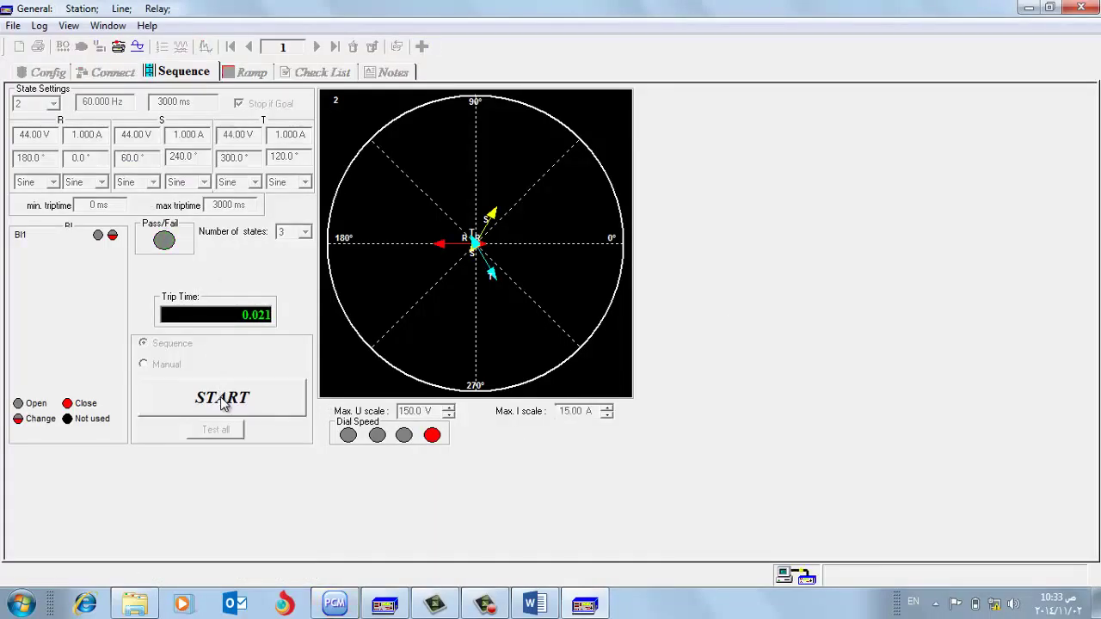
pyautogui.hotkey('alt', 'Tab')
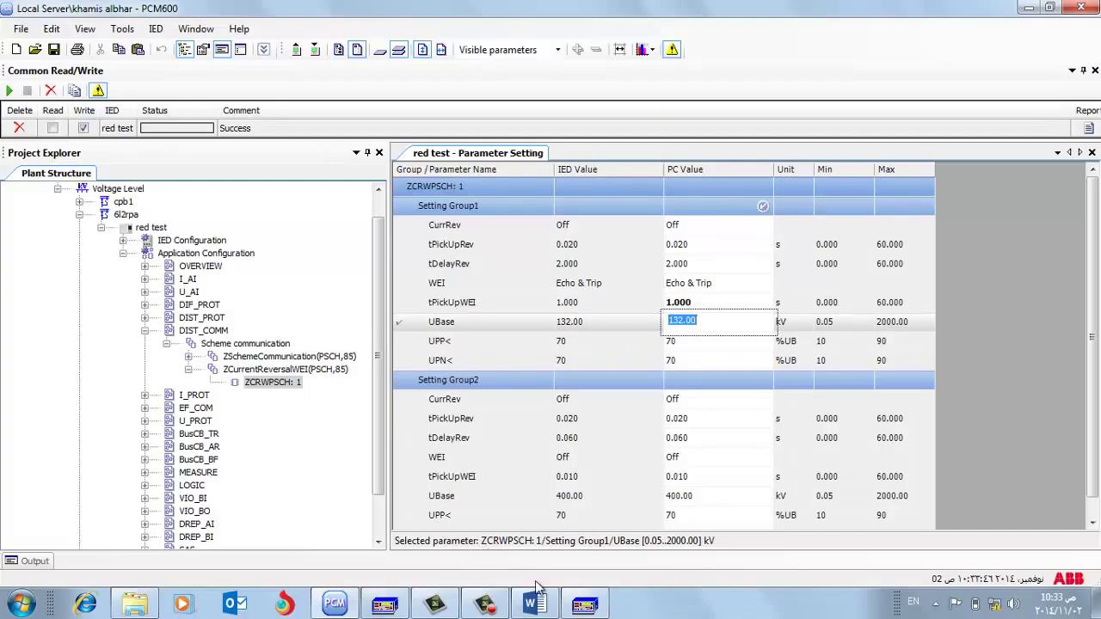
pyautogui.moveTo(584, 604)
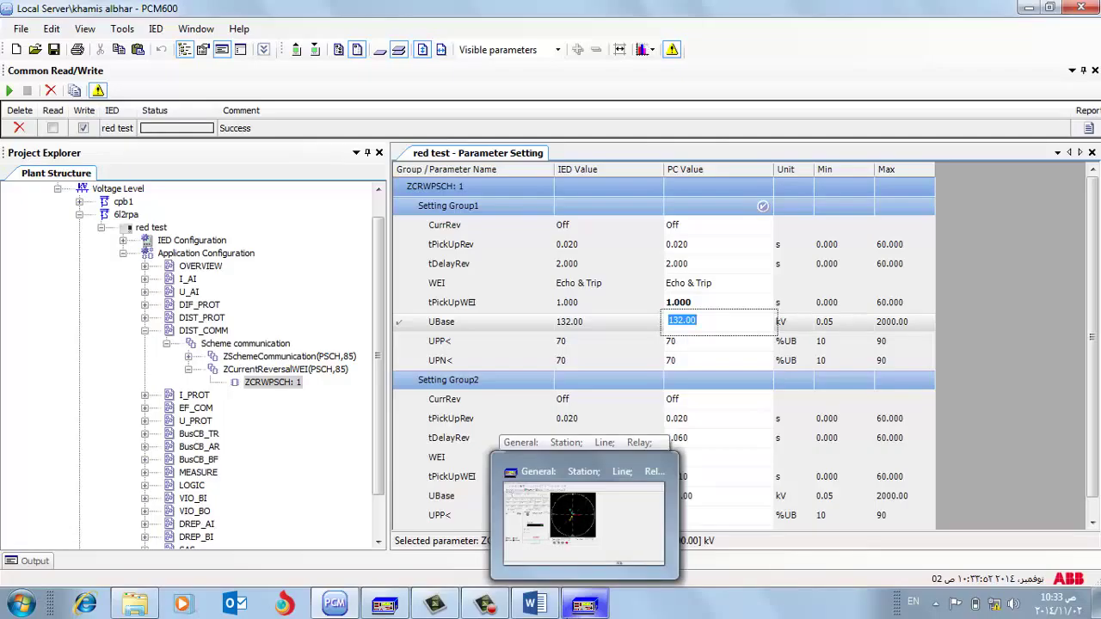
# - Return to the FREJA Win General window, select state 2 and rerun the sequence several times
pyautogui.click(582, 606)
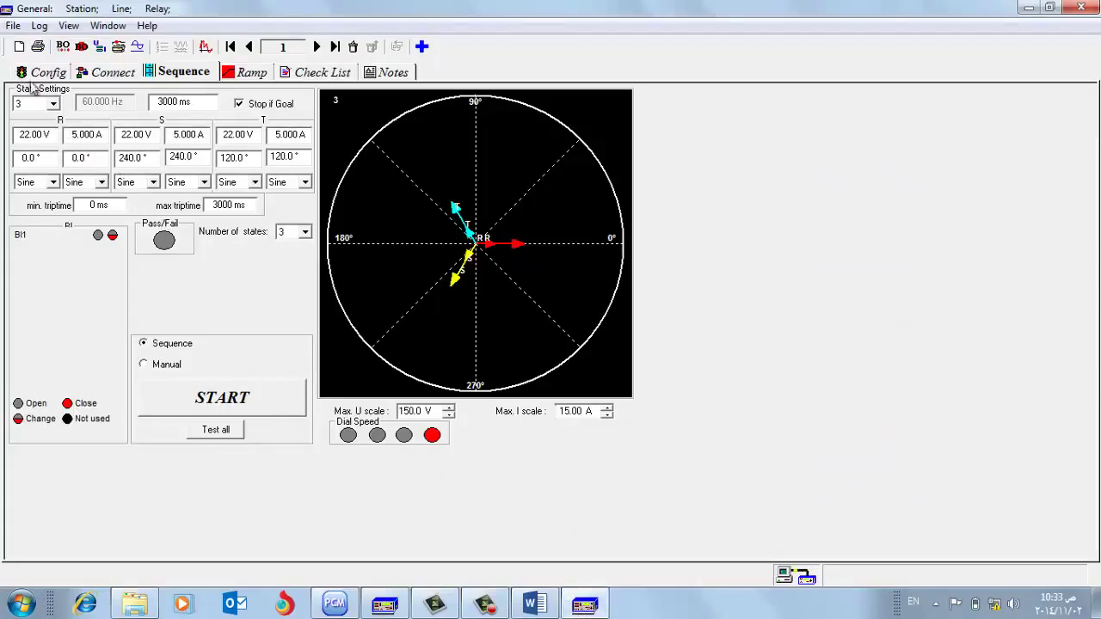
pyautogui.click(53, 103)
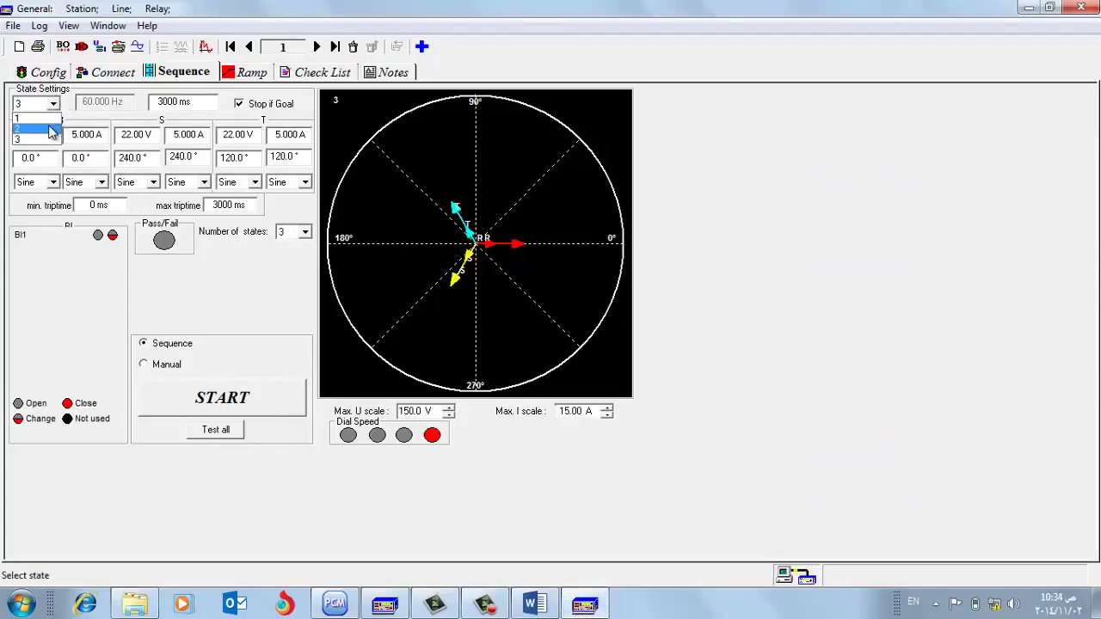
pyautogui.click(49, 129)
pyautogui.click(207, 401)
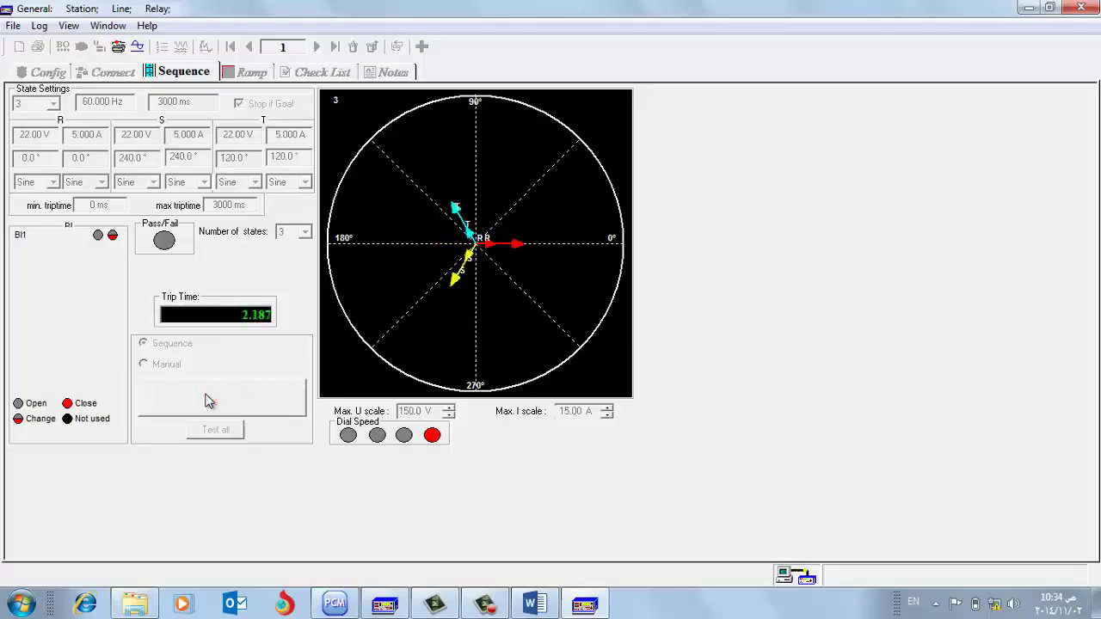
pyautogui.click(207, 402)
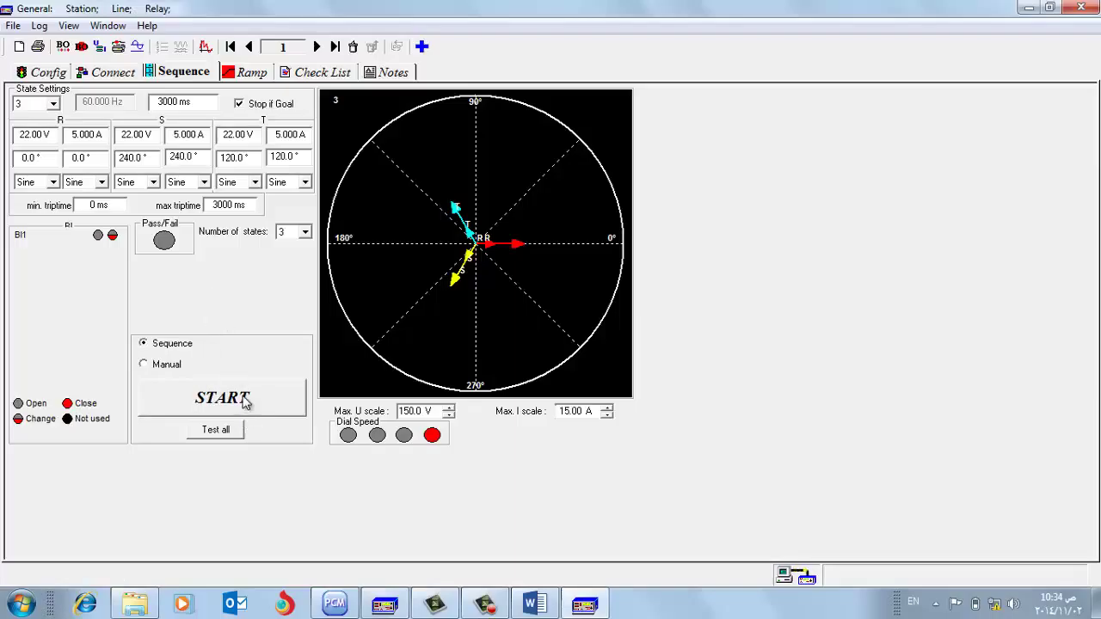
pyautogui.click(221, 399)
pyautogui.click(245, 404)
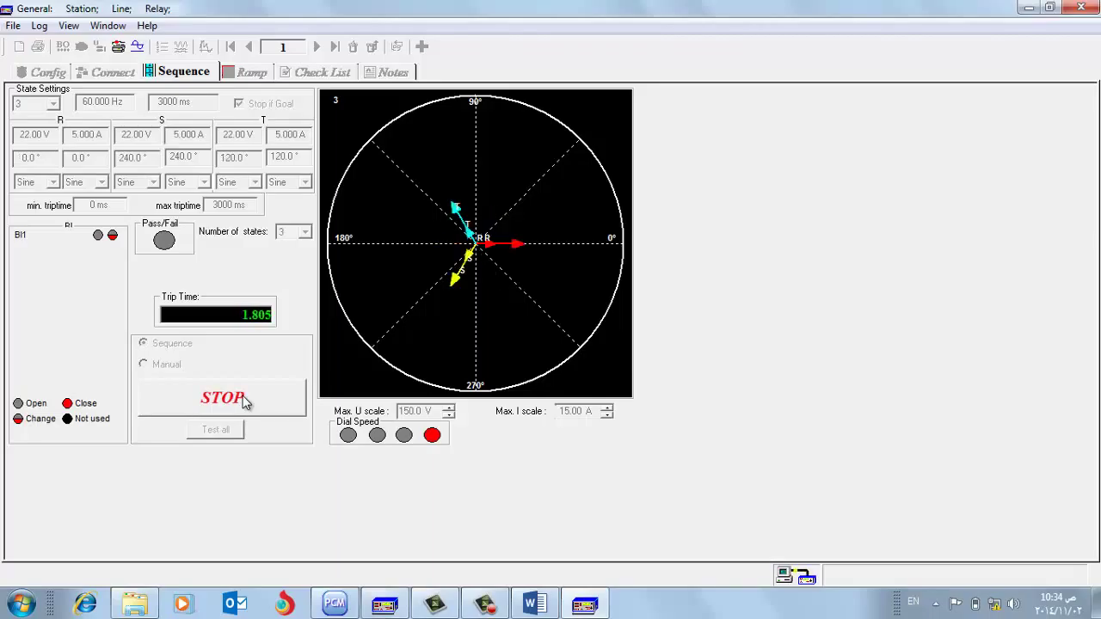
pyautogui.click(245, 403)
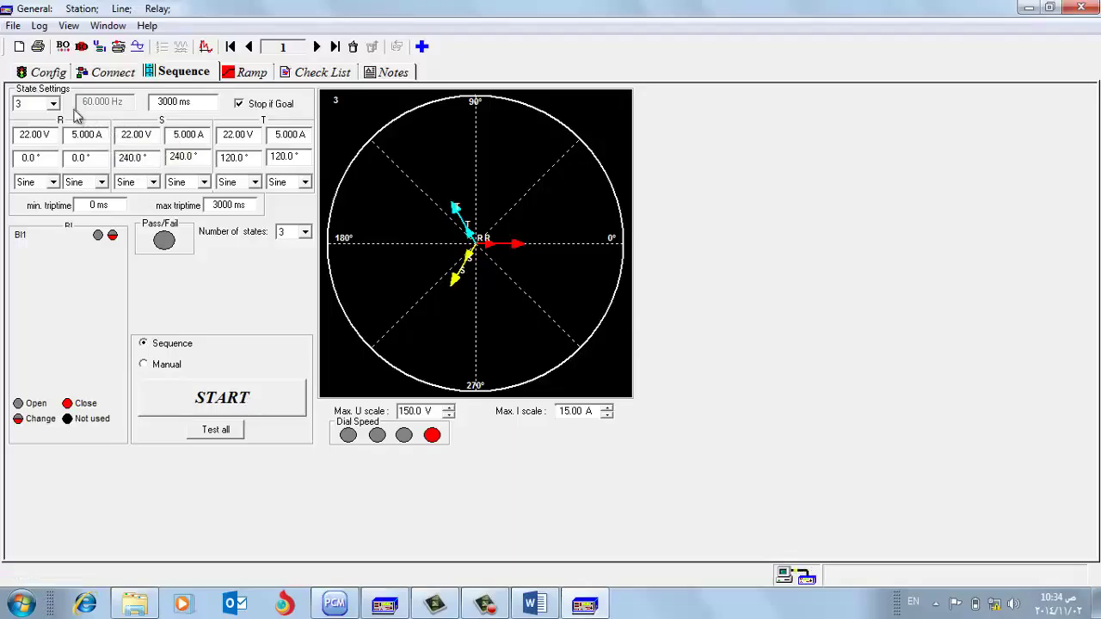
# - Reduce the number of states to 2 and run the shortened sequence
pyautogui.click(303, 234)
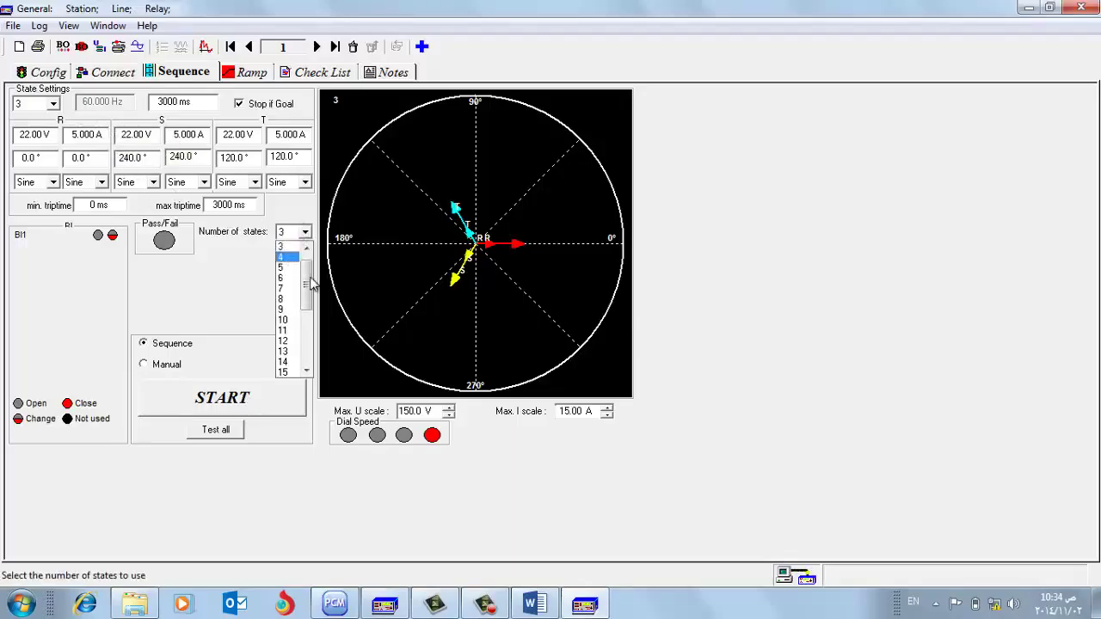
pyautogui.click(284, 247)
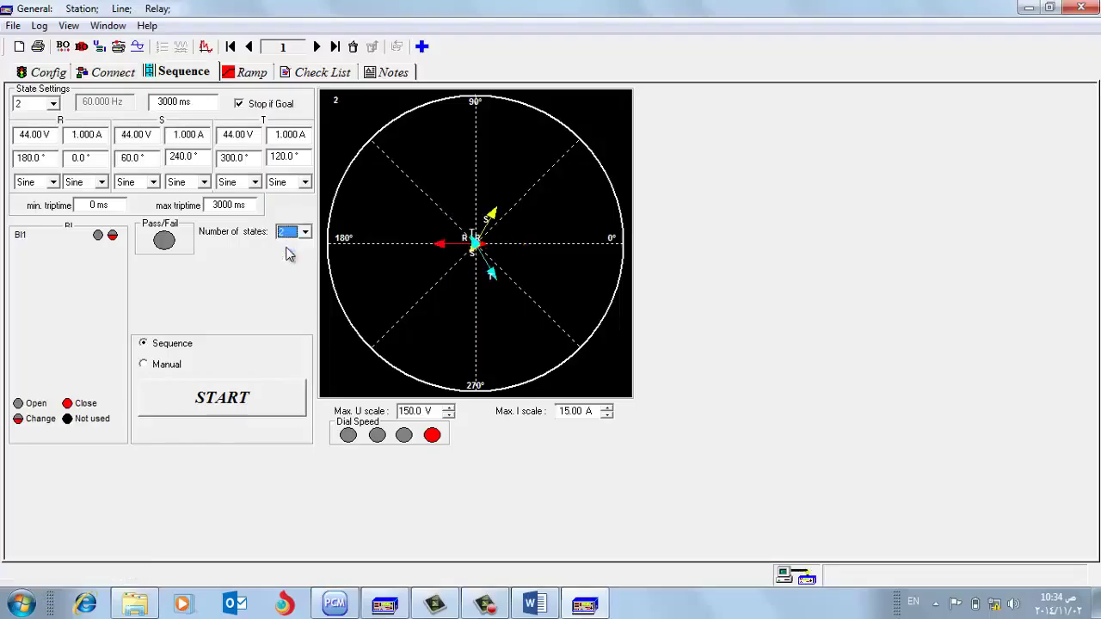
pyautogui.click(215, 404)
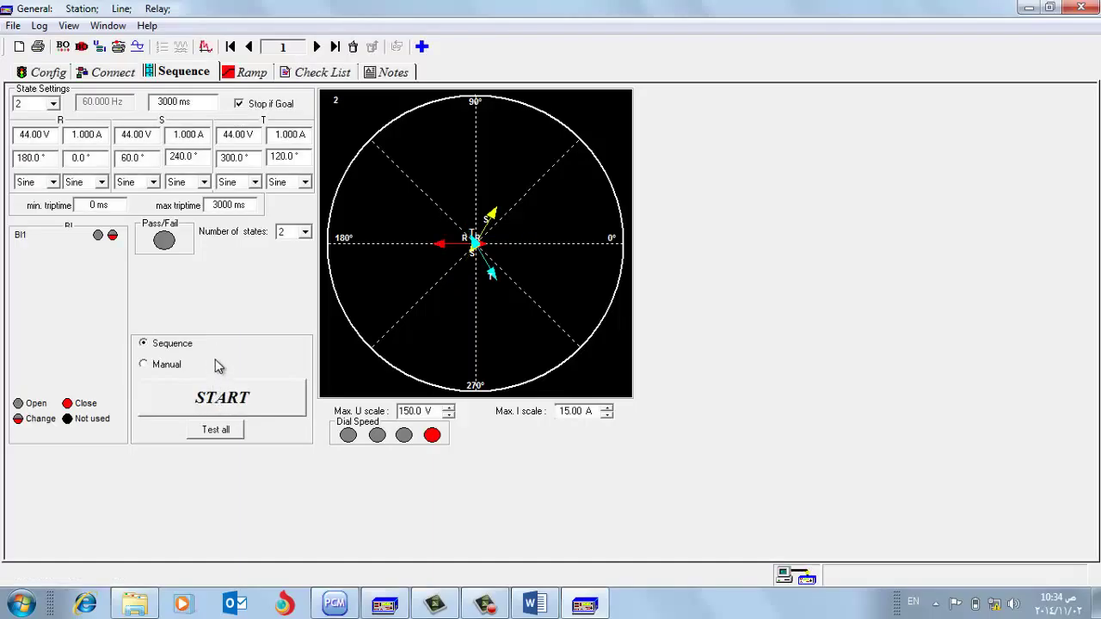
pyautogui.click(217, 400)
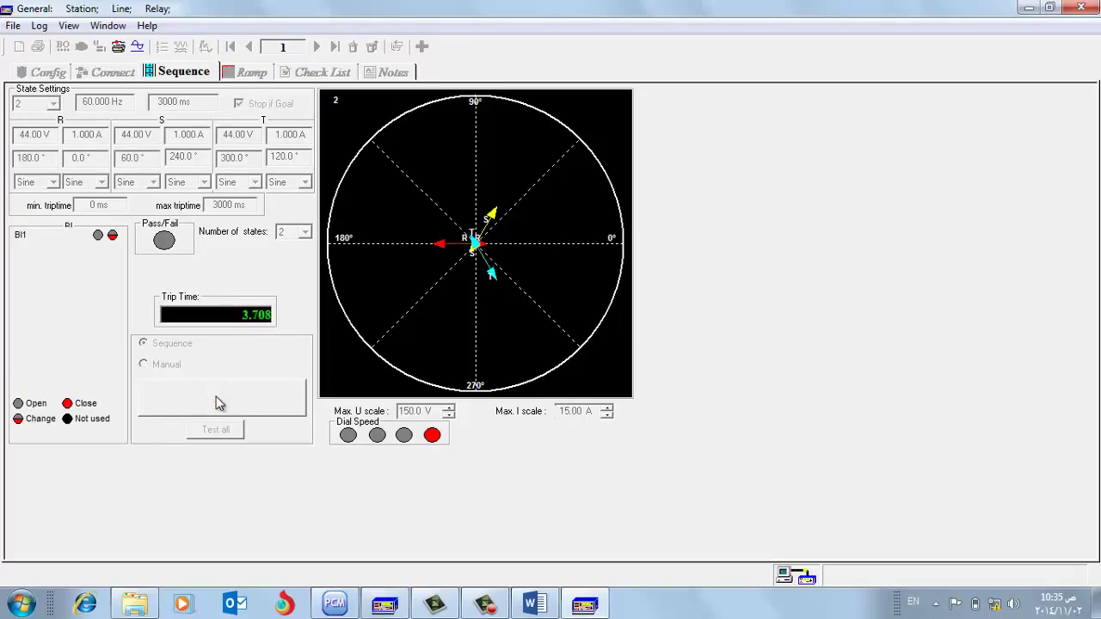
pyautogui.click(216, 403)
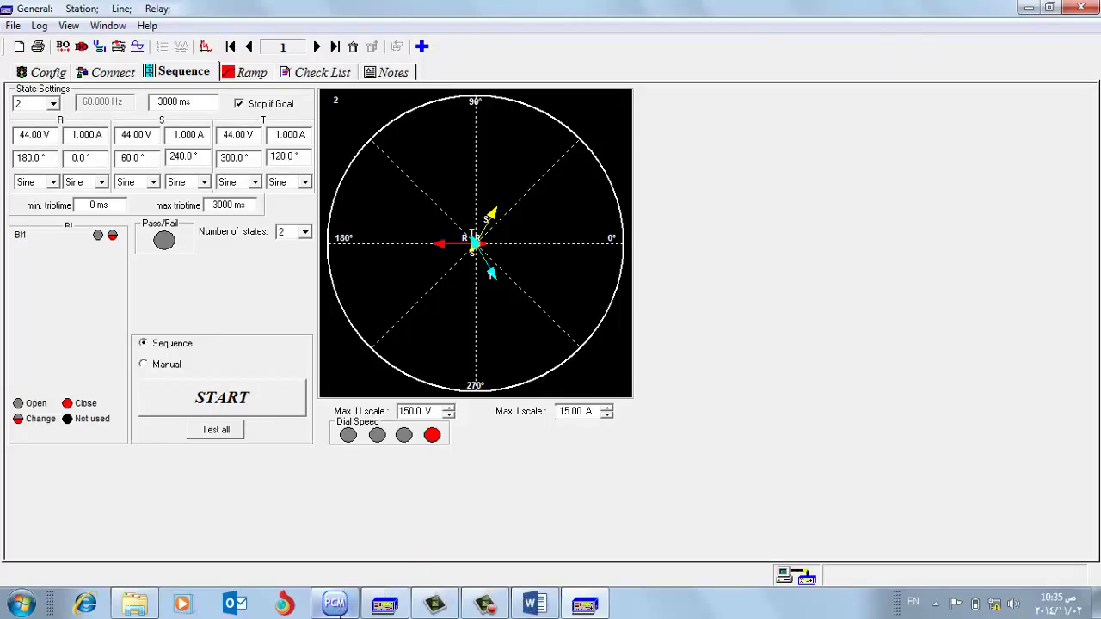
# - Review the ZCRWPSCH: 1 weak-end infeed settings in PCM600 and return to FREJA Win
pyautogui.click(337, 605)
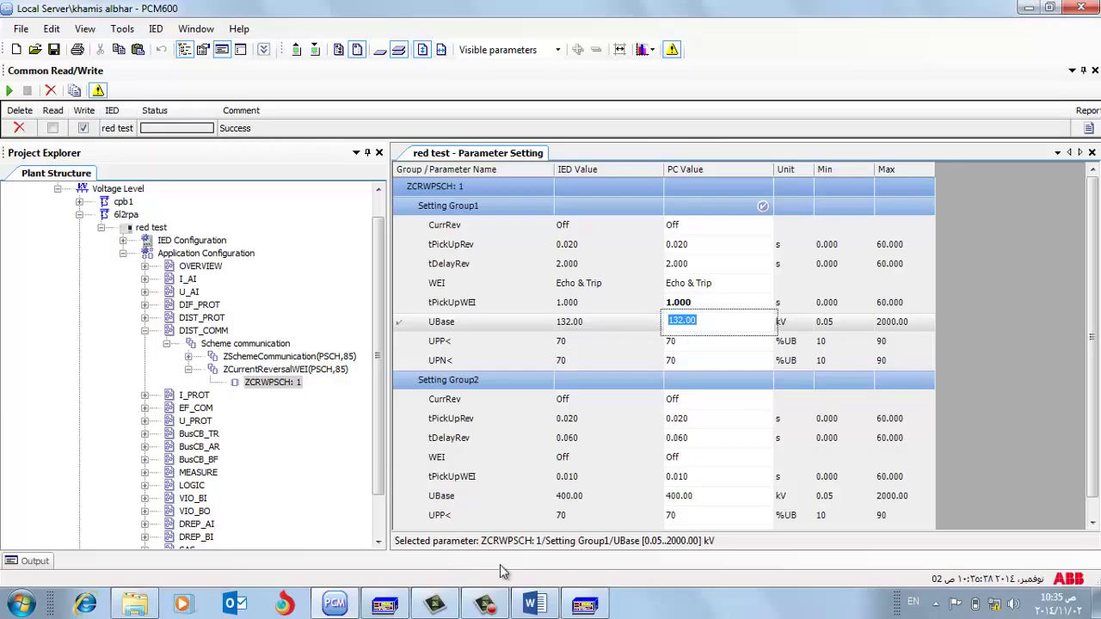
pyautogui.click(500, 603)
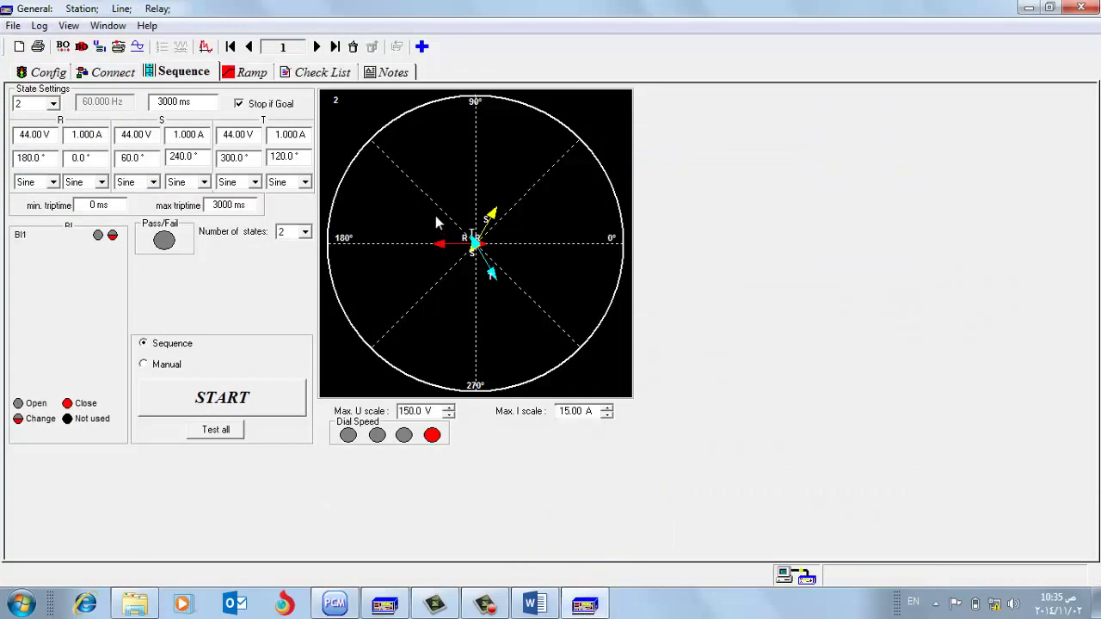
# - Start a new FREJA Win test from the configuration page and make its settings editable
pyautogui.click(59, 74)
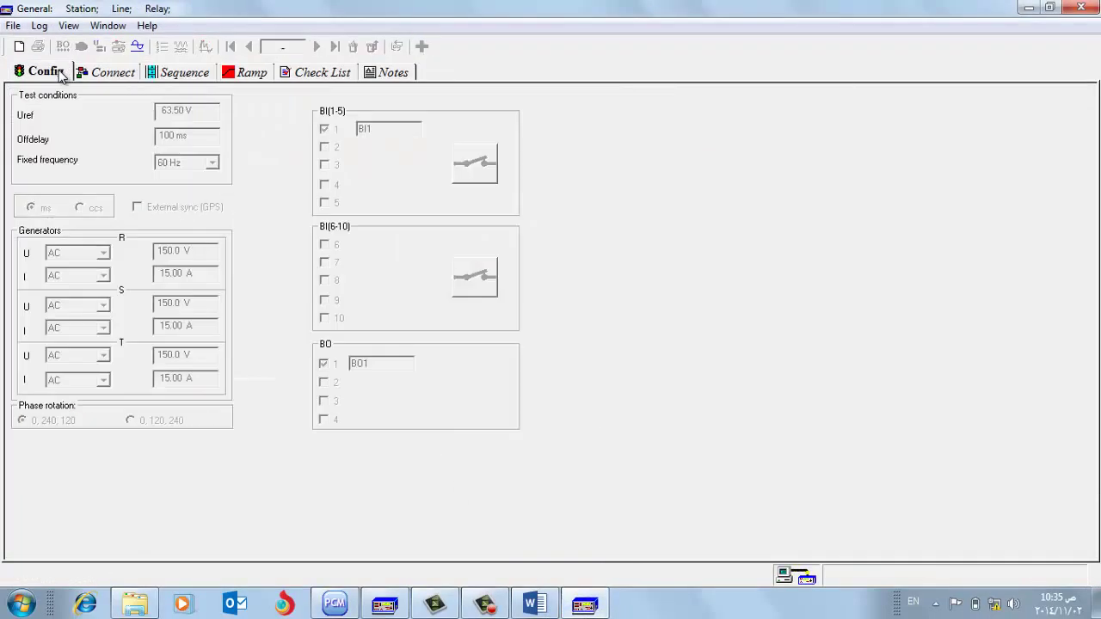
pyautogui.click(19, 47)
pyautogui.click(613, 337)
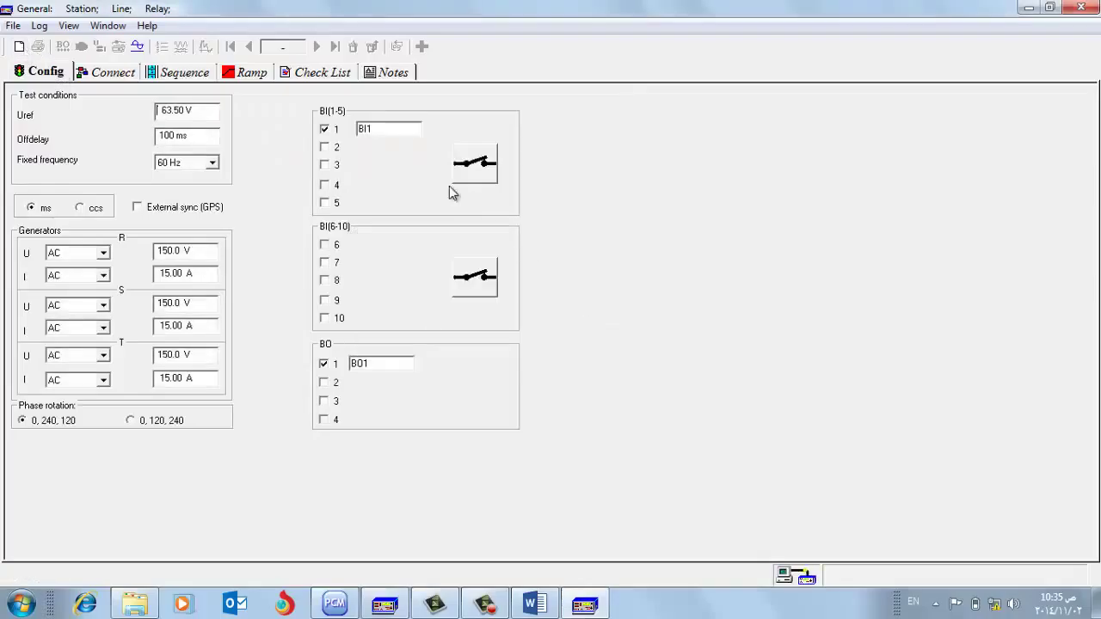
# - Set the BO1 event's time to 3000 ms in the sequence's binary output list and close the list
pyautogui.click(189, 78)
pyautogui.click(63, 47)
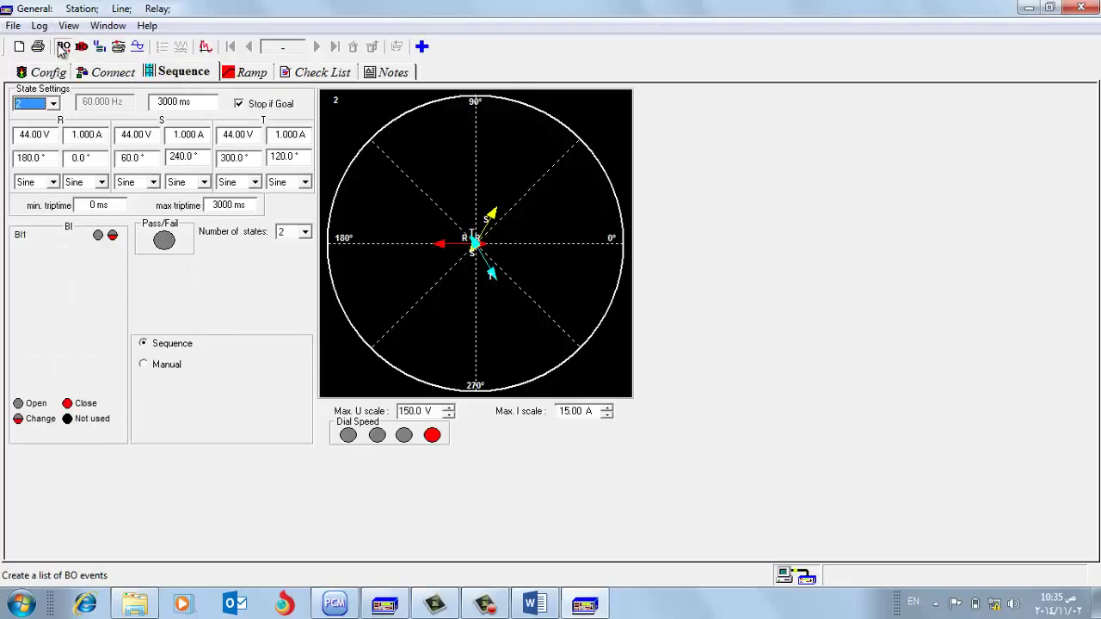
pyautogui.click(516, 160)
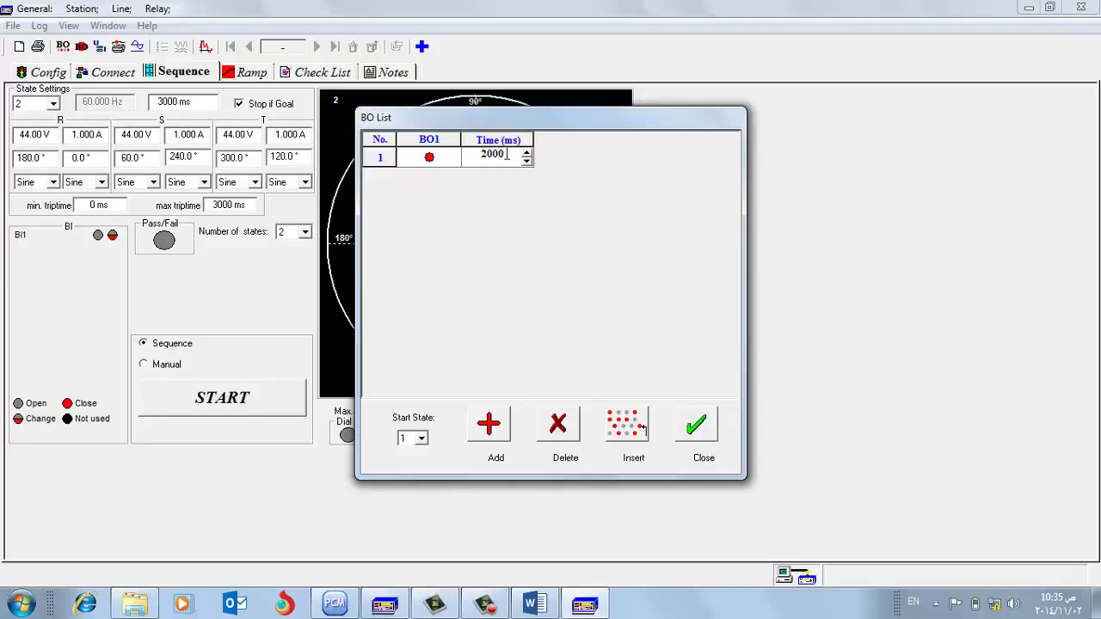
pyautogui.moveTo(507, 153); pyautogui.dragTo(464, 150)
pyautogui.write('3000')
pyautogui.click(685, 433)
# - Run the two-state sequence several times with the changed BO1 timing
pyautogui.click(294, 402)
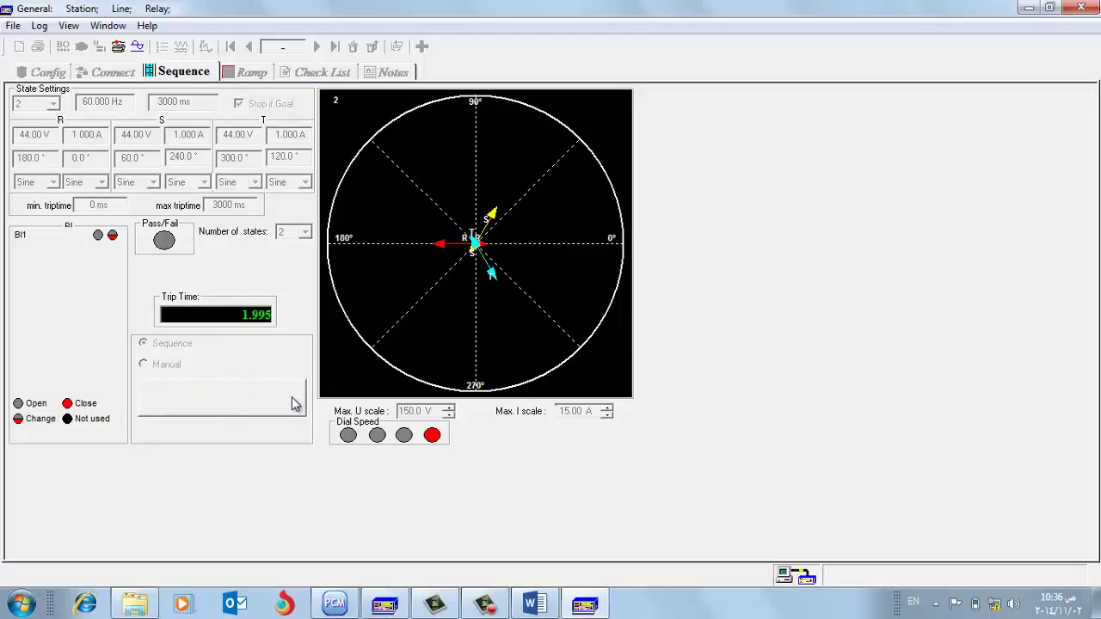
pyautogui.click(293, 405)
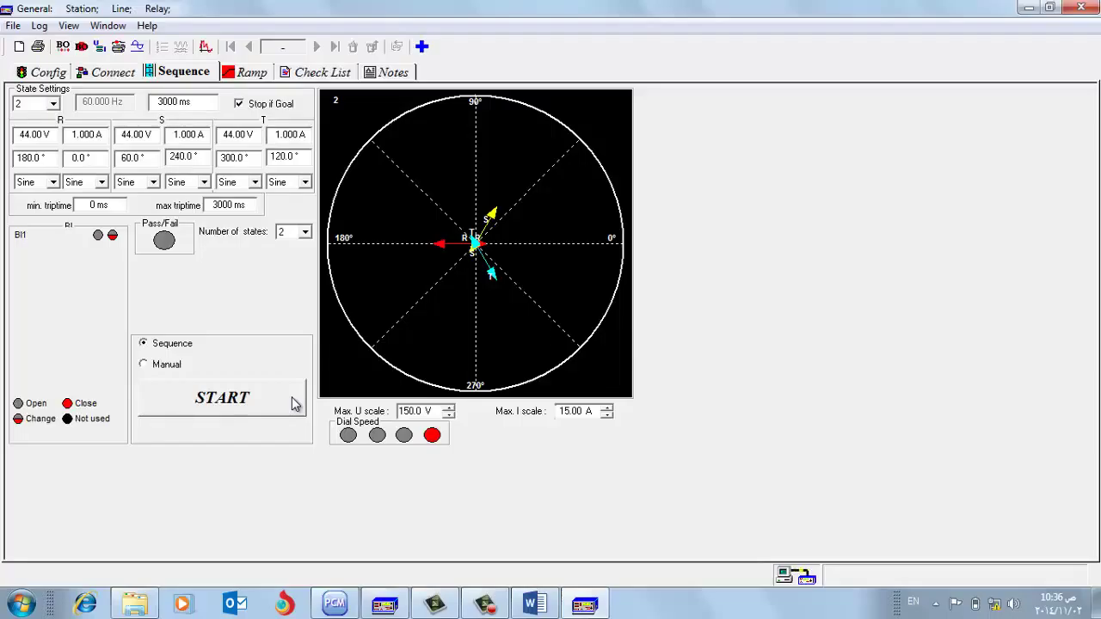
pyautogui.click(292, 404)
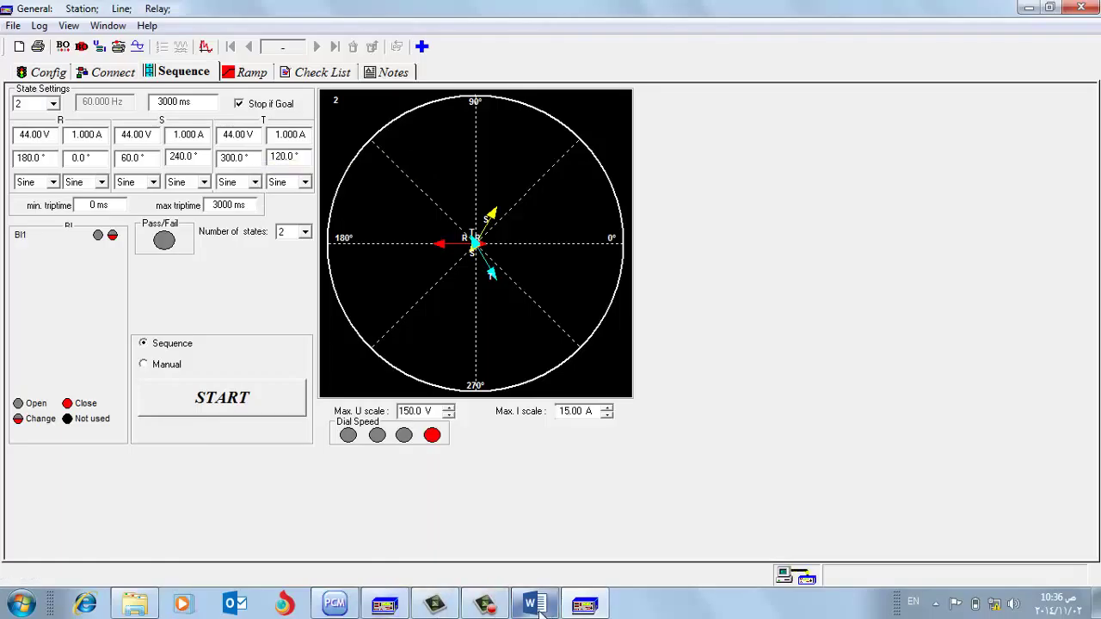
# - Switch to PCM600 and check the tPickUpWEI value in Setting Group1 of ZCRWPSCH: 1
pyautogui.click(589, 608)
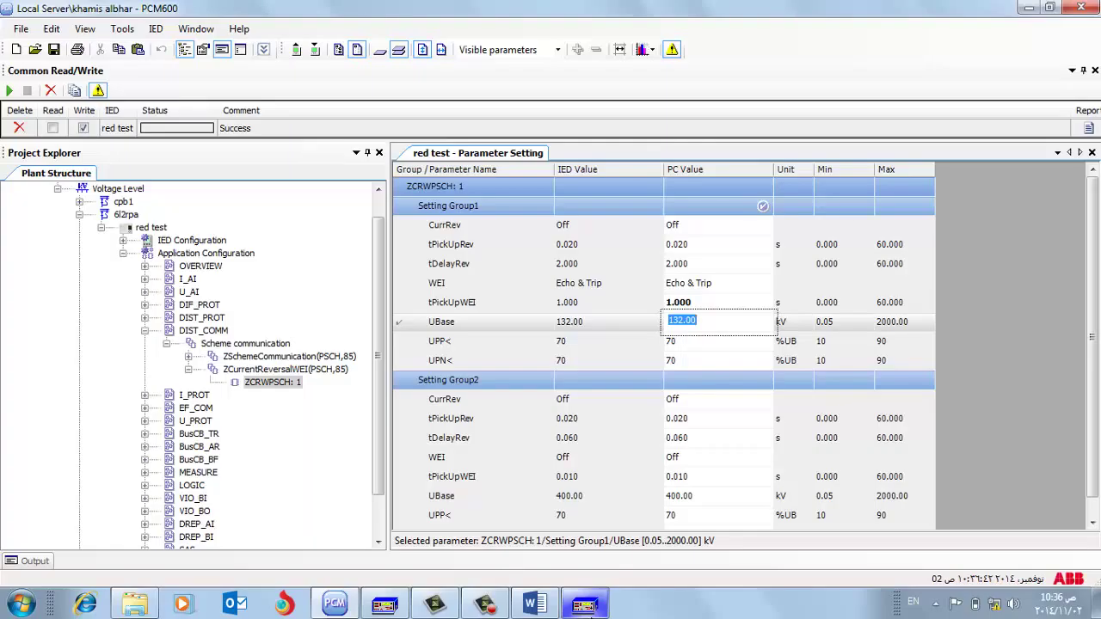
pyautogui.click(699, 304)
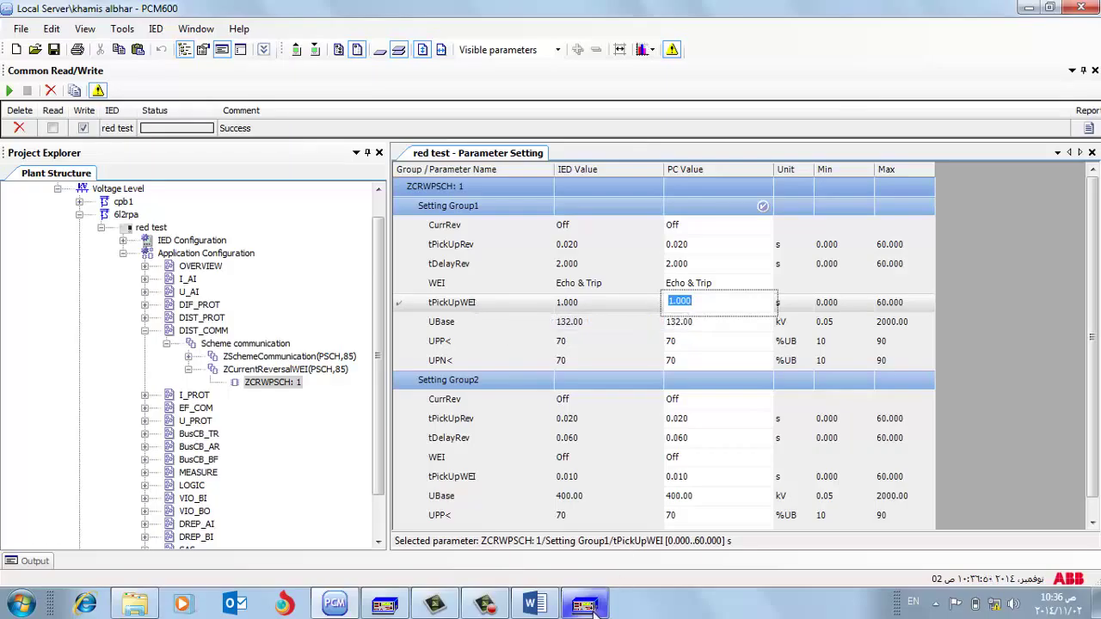
pyautogui.click(484, 605)
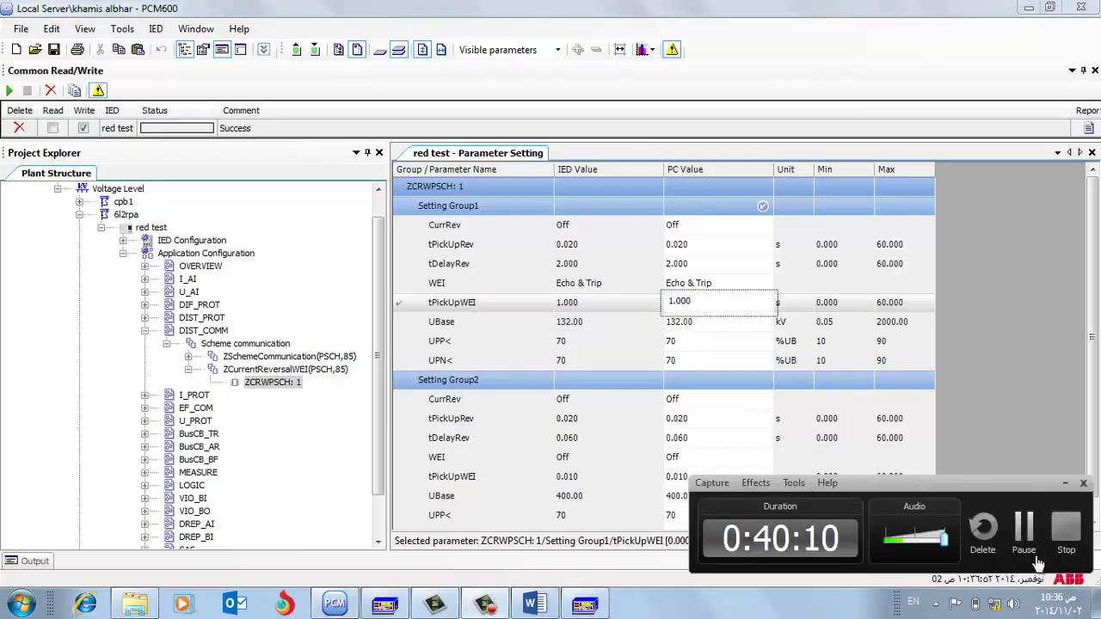